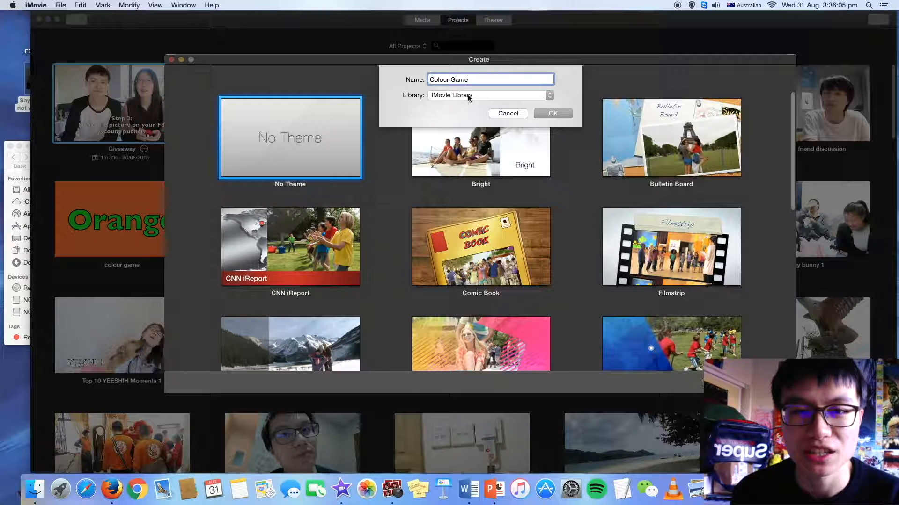
Step: Create a No Theme movie project named Colour Game 1 in the iMovie Library
left_click(546, 95)
left_click(474, 97)
left_click(553, 113)
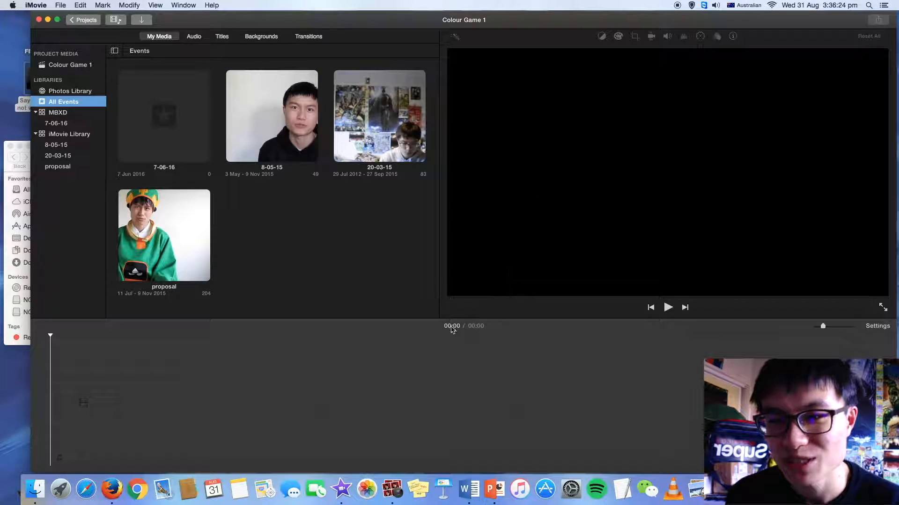
Step: Add the video MVI_2824.MP4 from the Finder folder 172___08 to the empty project timeline
left_click(23, 155)
left_click_drag(139, 150, 136, 125)
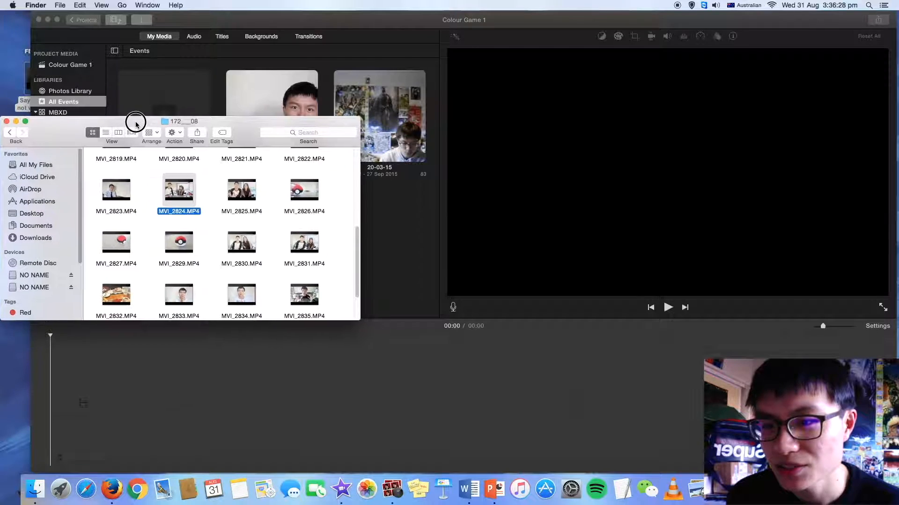
left_click_drag(171, 188, 216, 389)
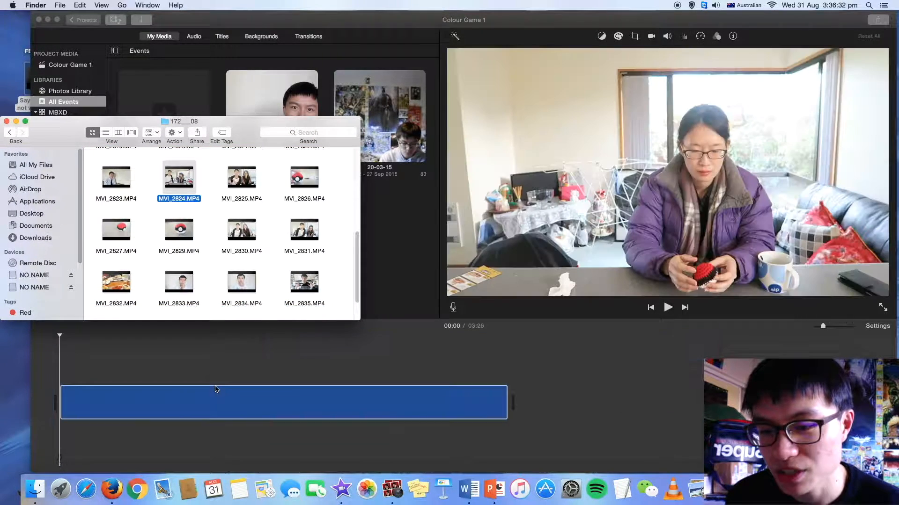
left_click(156, 354)
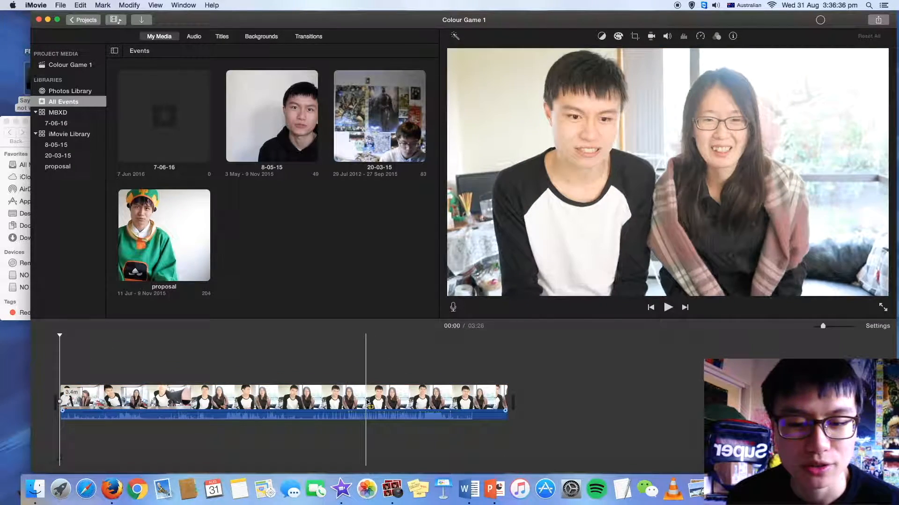
Step: Turn on background noise reduction for the timeline clip and set it to 10%
left_click(315, 395)
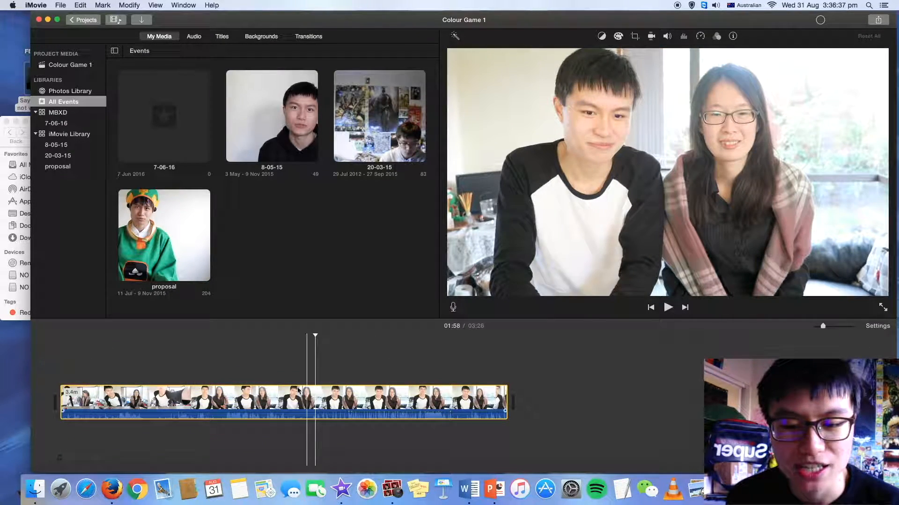
left_click(685, 38)
left_click(552, 55)
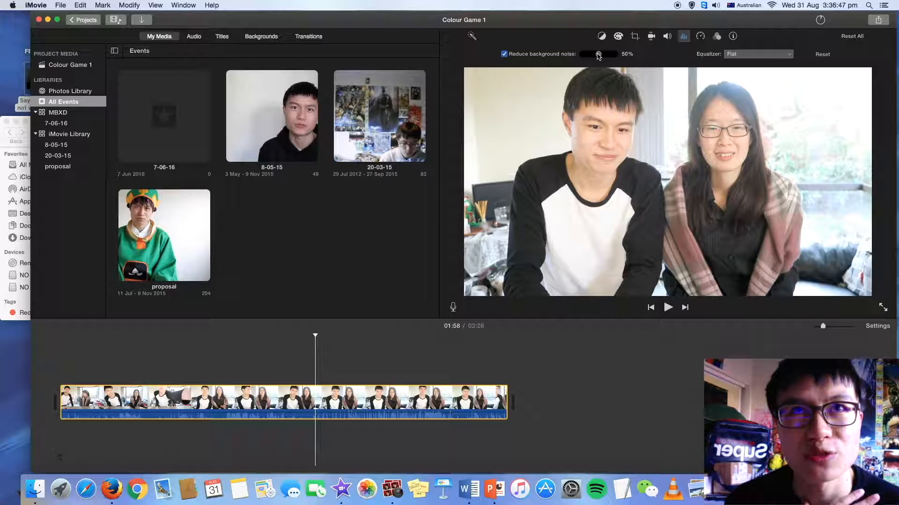
left_click_drag(598, 55, 585, 56)
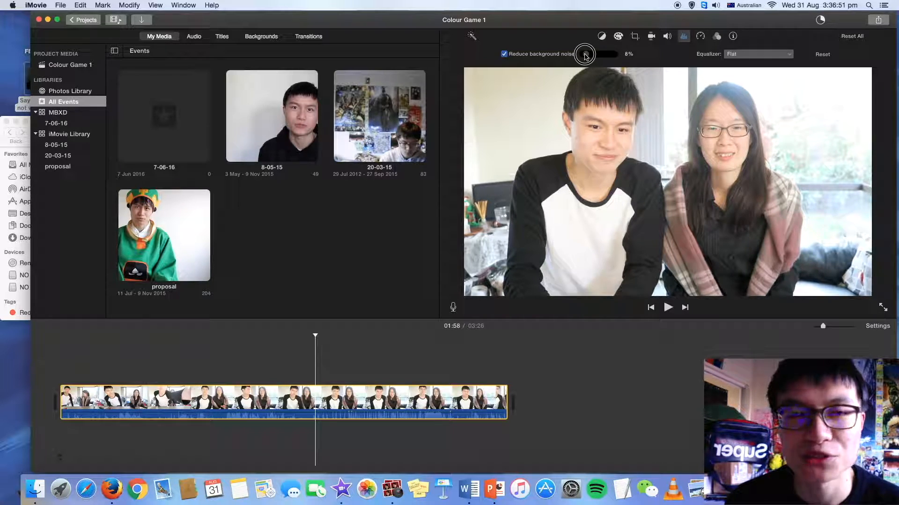
left_click_drag(585, 55, 586, 57)
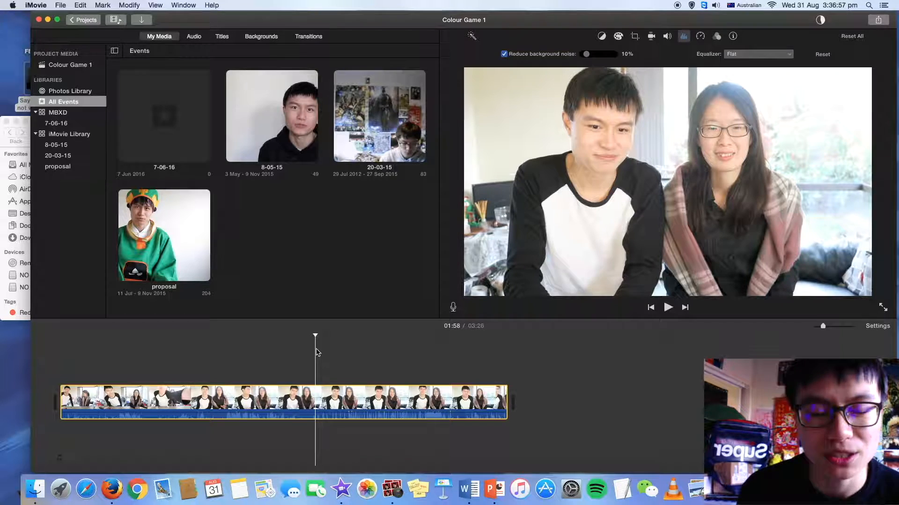
left_click(317, 352)
left_click(316, 394)
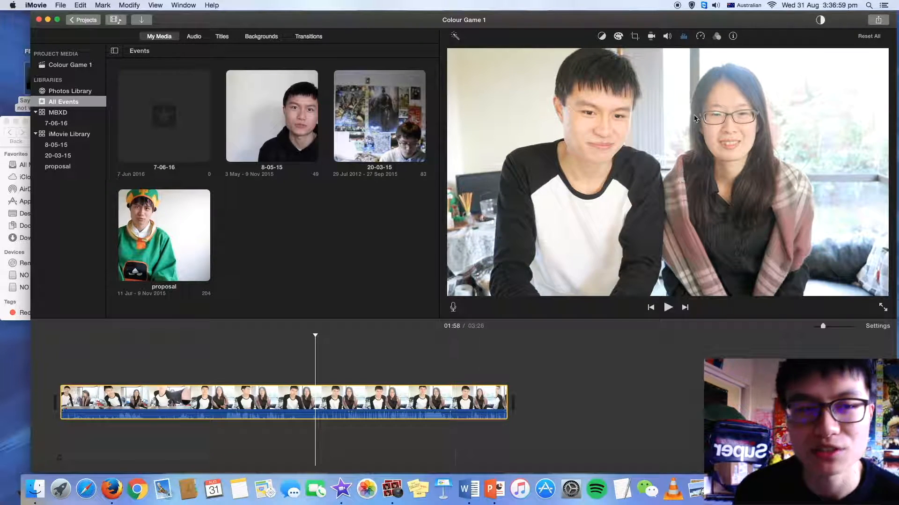
left_click(684, 37)
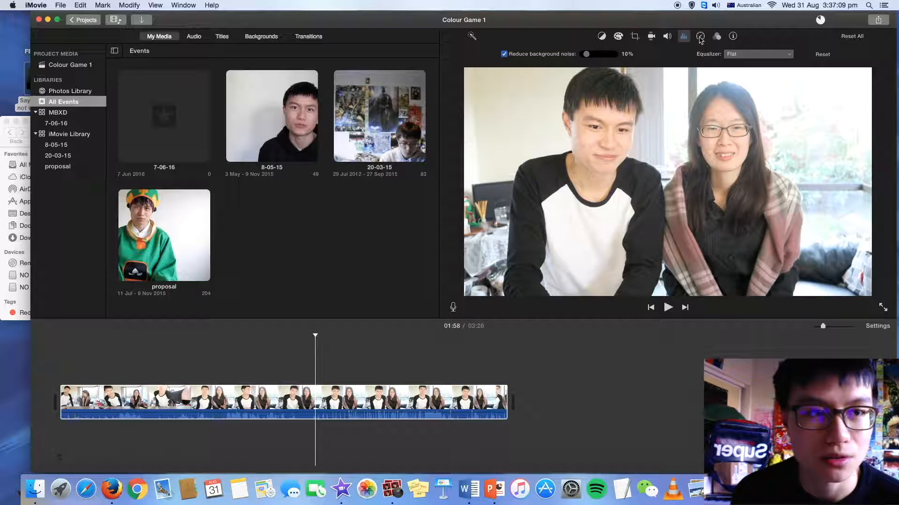
Step: Make the clip's colour temperature slightly cooler and raise its saturation slightly
left_click(618, 37)
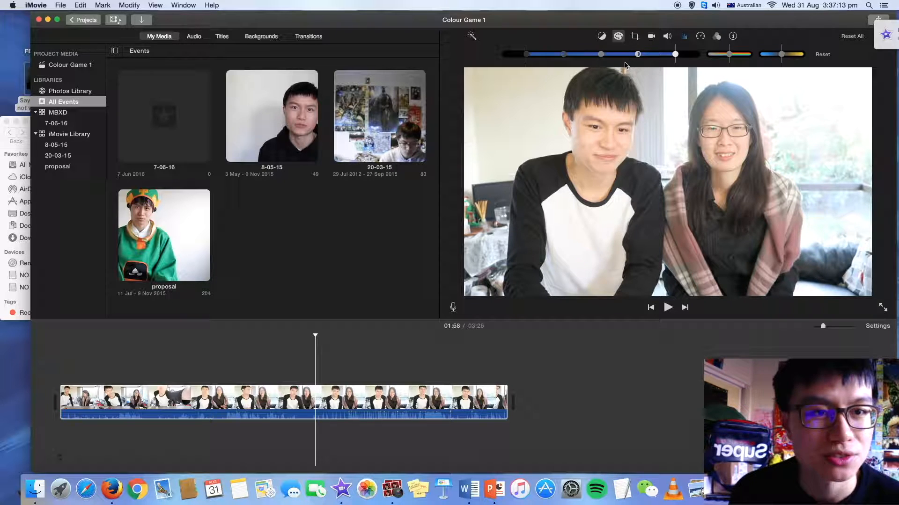
left_click(873, 29)
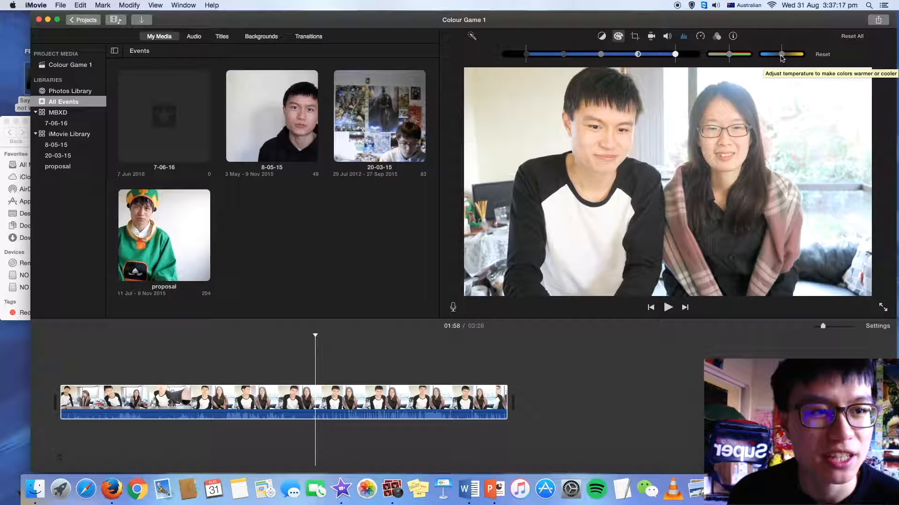
left_click_drag(782, 55, 781, 58)
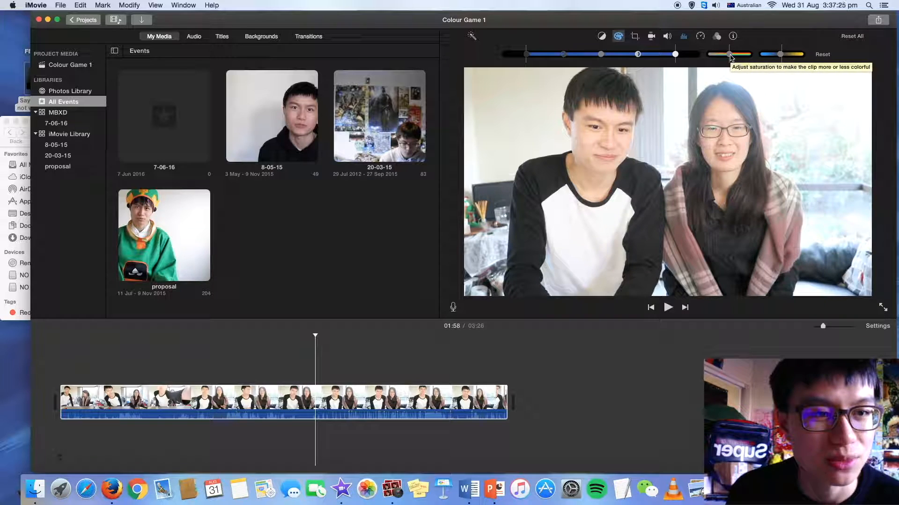
left_click_drag(730, 57, 731, 56)
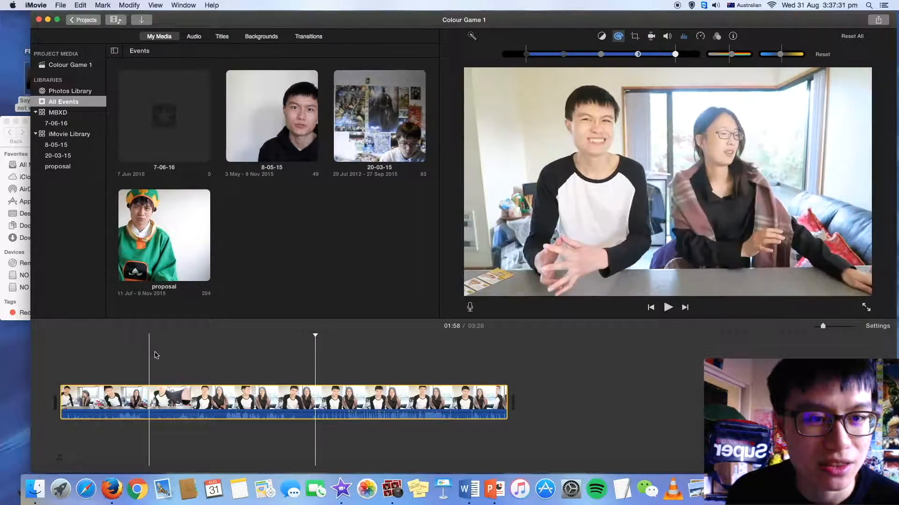
Step: With the frame at 01:14 as reference, cool the clip's temperature a little more and raise its brightness slightly
left_click(276, 372)
left_click(221, 372)
left_click(779, 55)
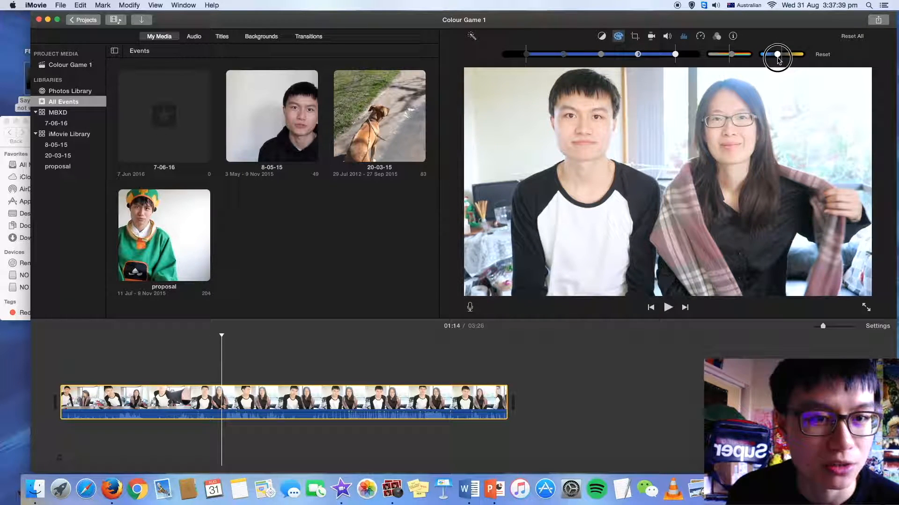
left_click_drag(779, 57, 779, 58)
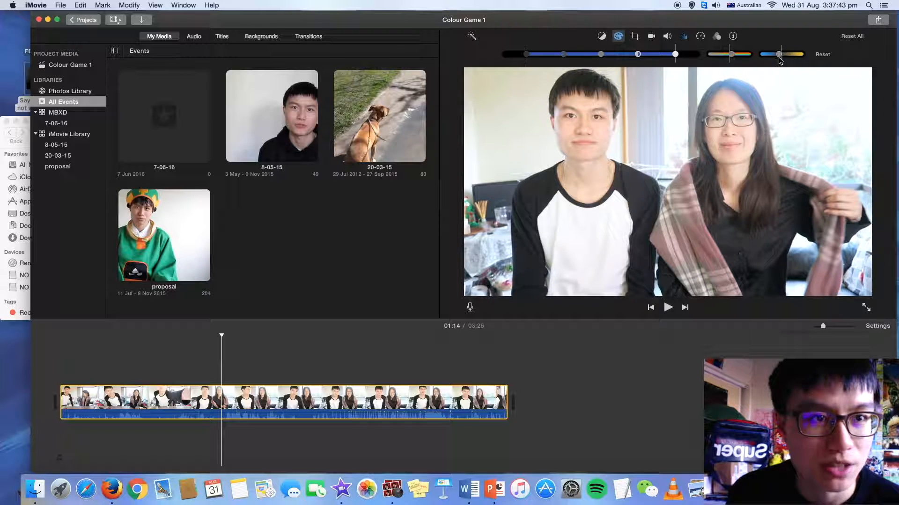
left_click_drag(603, 56, 605, 56)
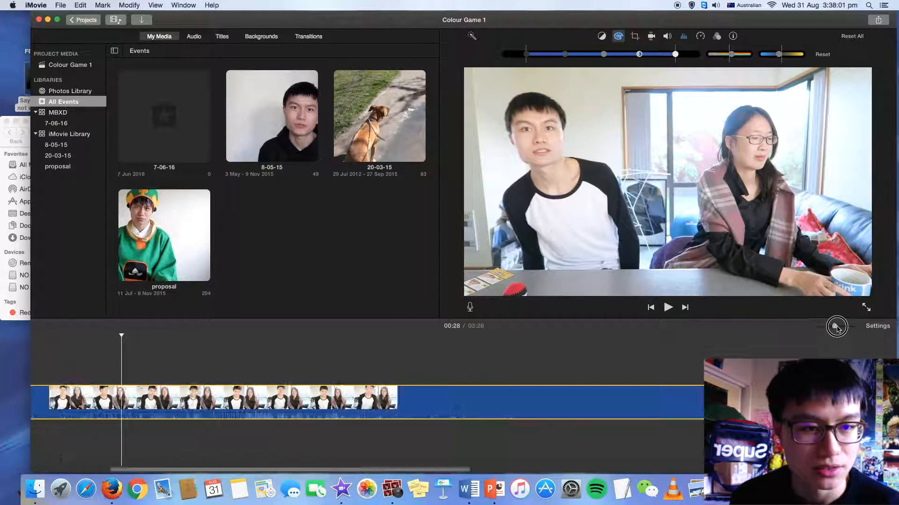
Step: Trim the end of the opening clip so that about 9.9 seconds of it remain
left_click_drag(836, 326, 834, 327)
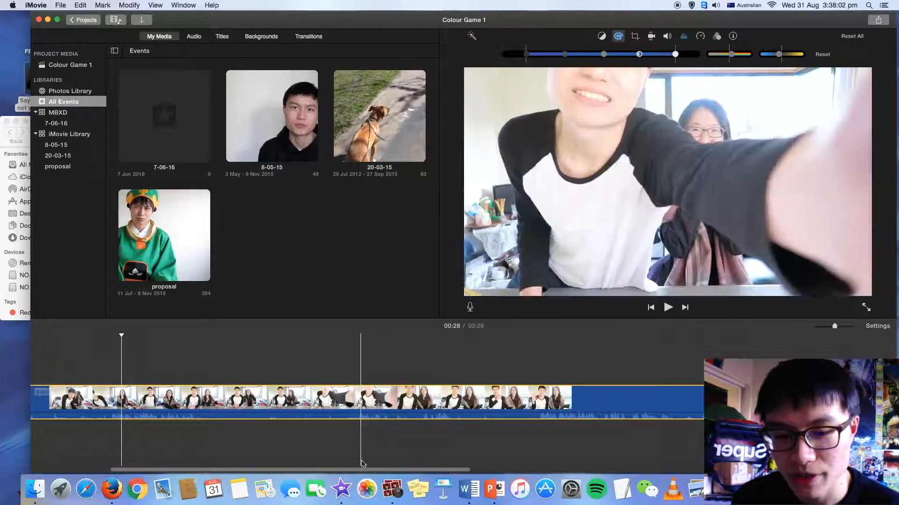
scroll(141, 453, "left", 5)
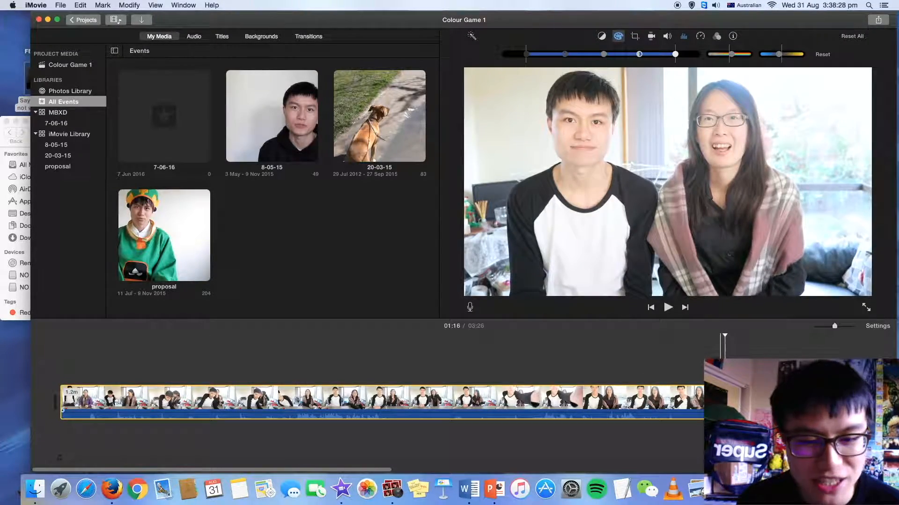
left_click_drag(720, 404, 407, 404)
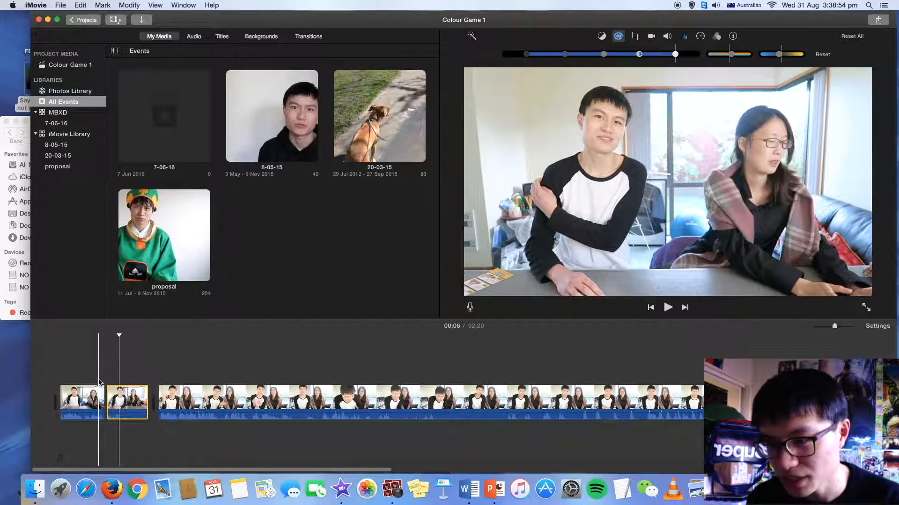
Step: Undo the opening clip's split to divide it again at 00:05, and delete its second piece
key("super+z")
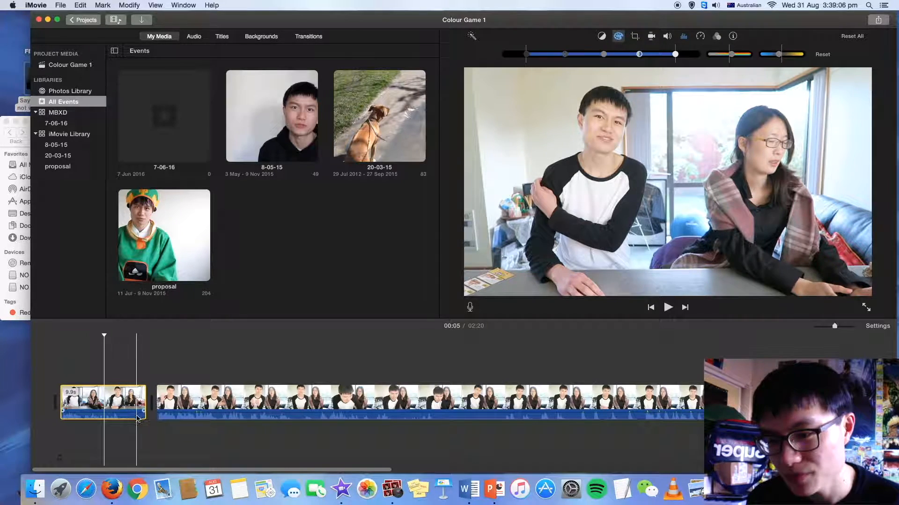
left_click(104, 393)
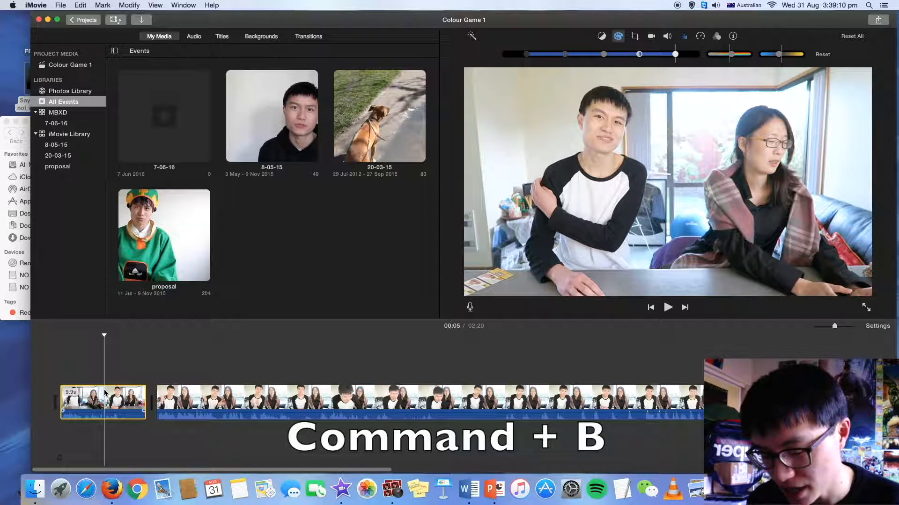
key("super+b")
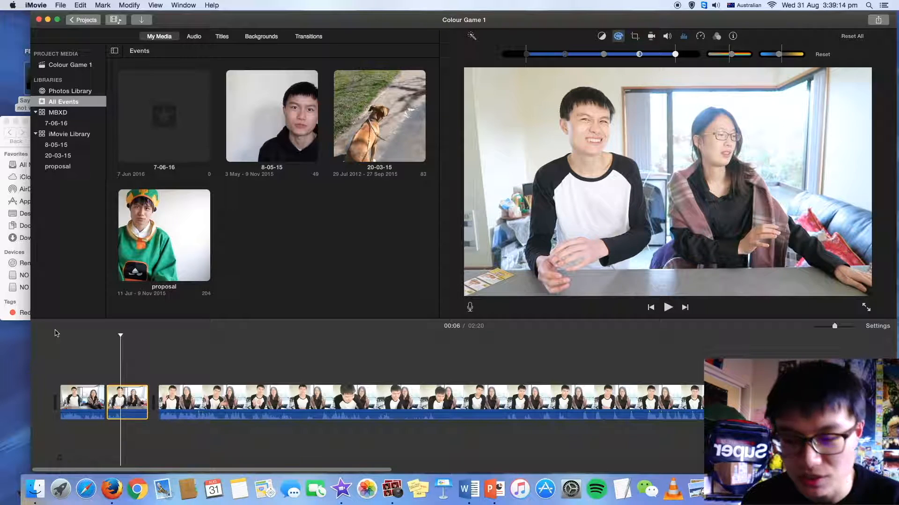
key("Delete")
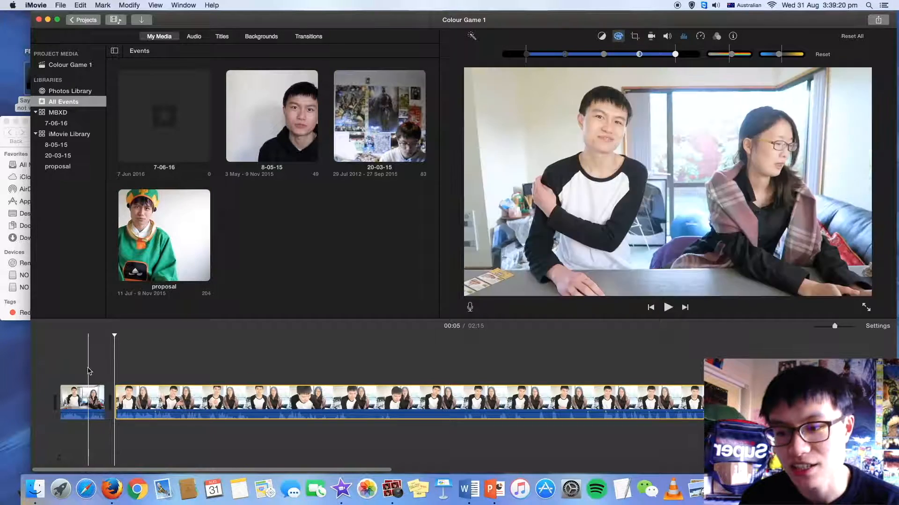
Step: Try trimming around the cut between the first two clips, and undo the change
mouse_move(113, 391)
left_mouse_down()
mouse_move(153, 391)
mouse_move(118, 391)
left_mouse_up()
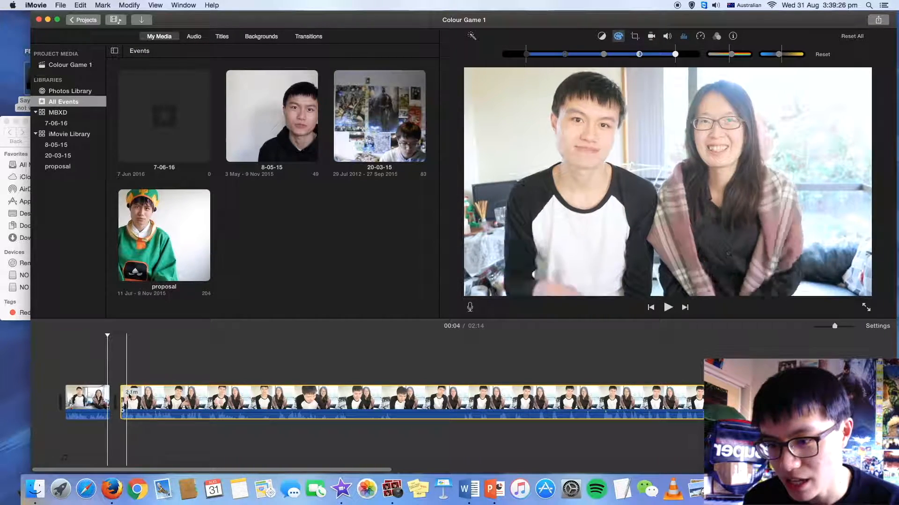
left_click(118, 373)
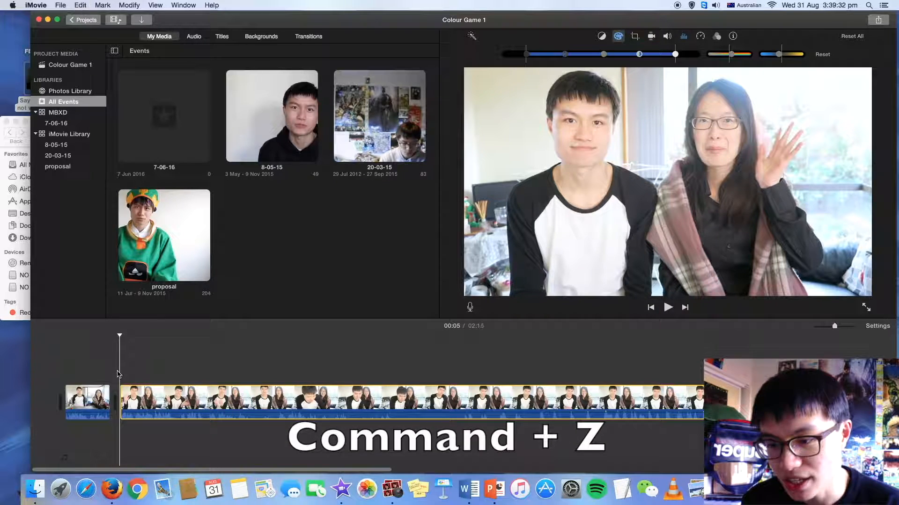
key("super+z")
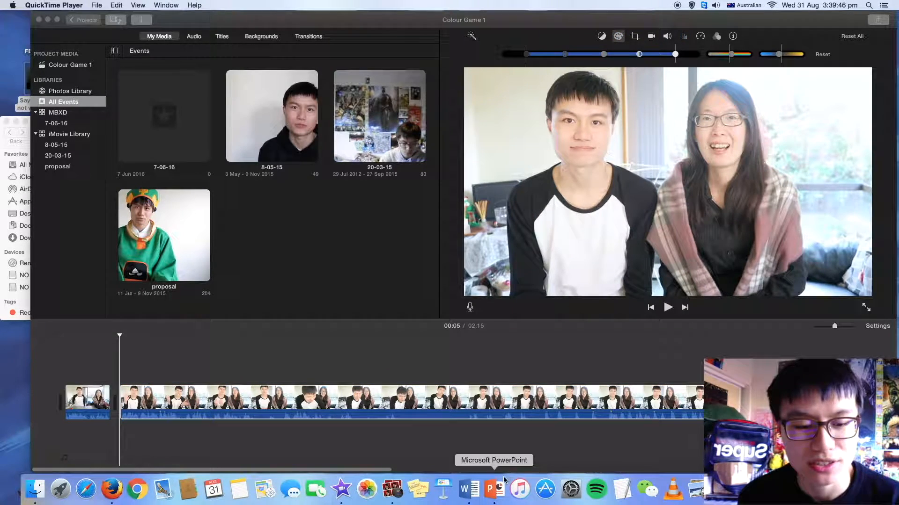
Step: Check the running recording in Photo Booth and return to the iMovie project
left_click(393, 489)
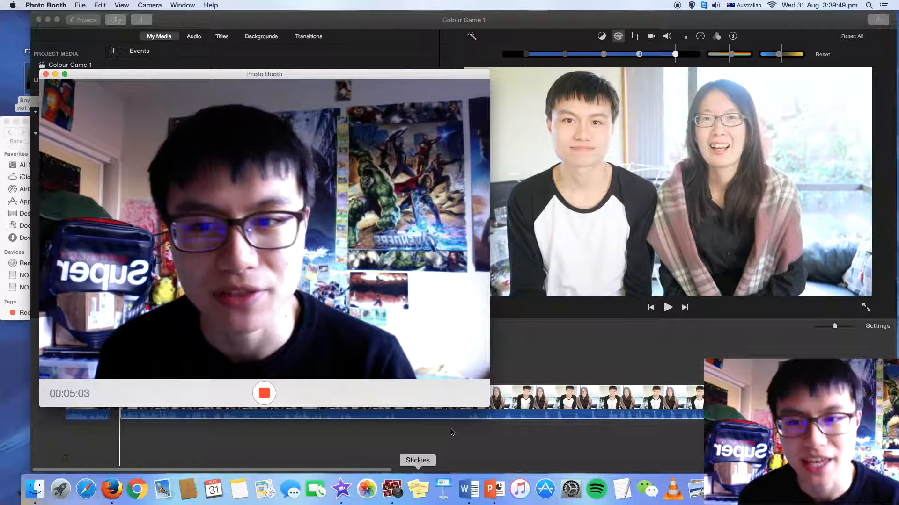
left_click(424, 23)
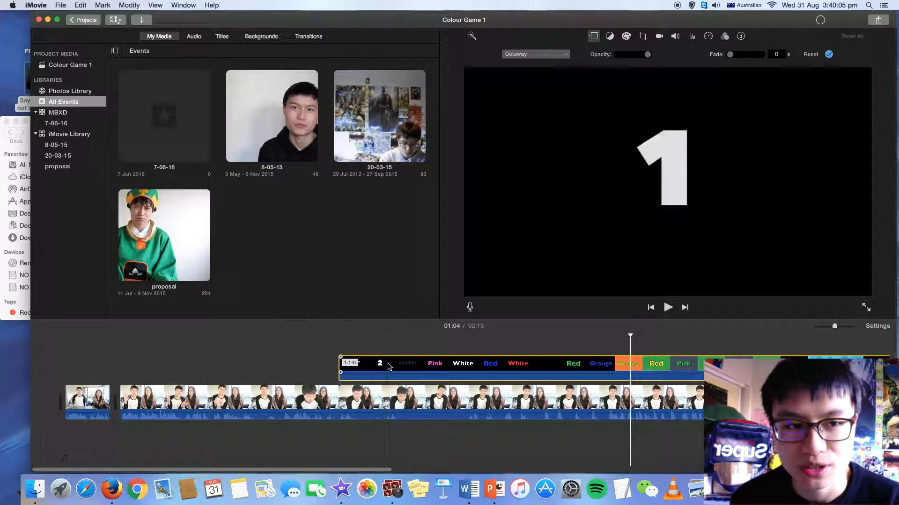
Step: Change the overlay mode of the colour-word clip above the main footage from Cutaway to Picture in Picture
left_click(406, 364)
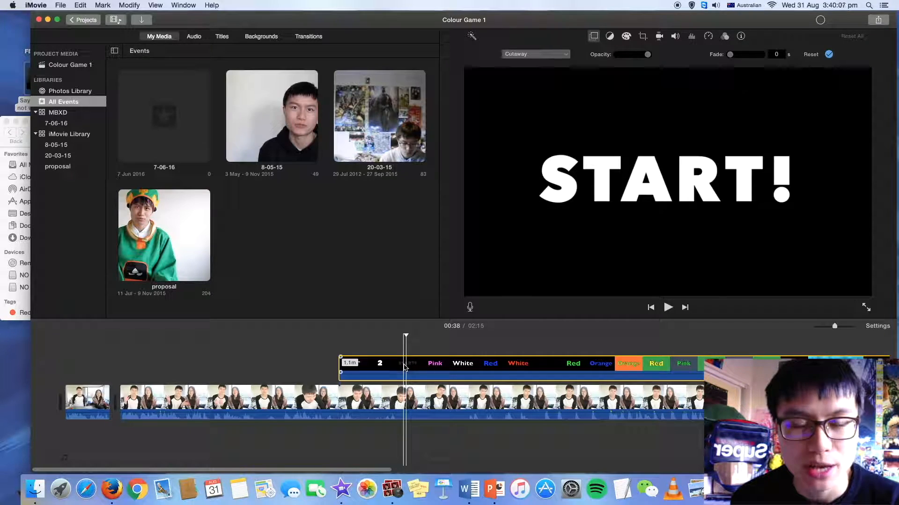
left_click(517, 55)
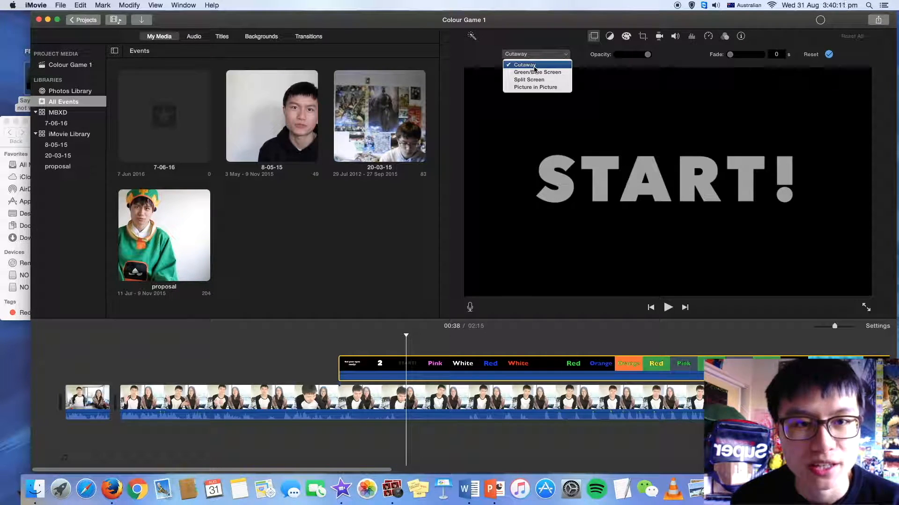
left_click(540, 89)
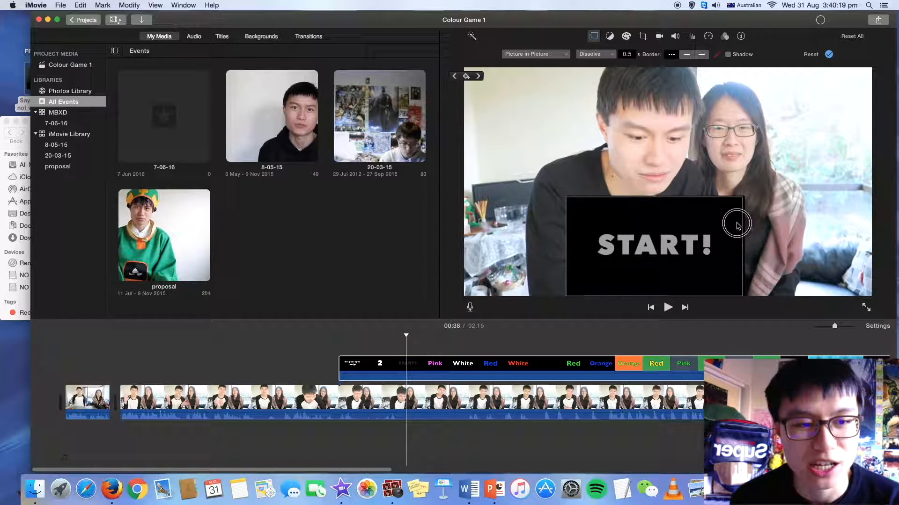
Step: Reselect the colour-word overlay clip at 00:35 and reopen its Picture in Picture overlay settings
left_click(373, 348)
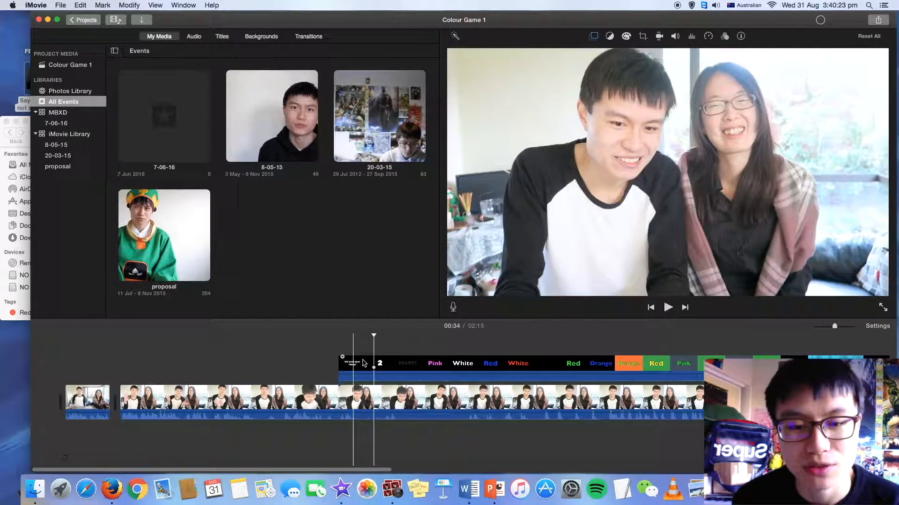
left_click(382, 365)
left_click(382, 365)
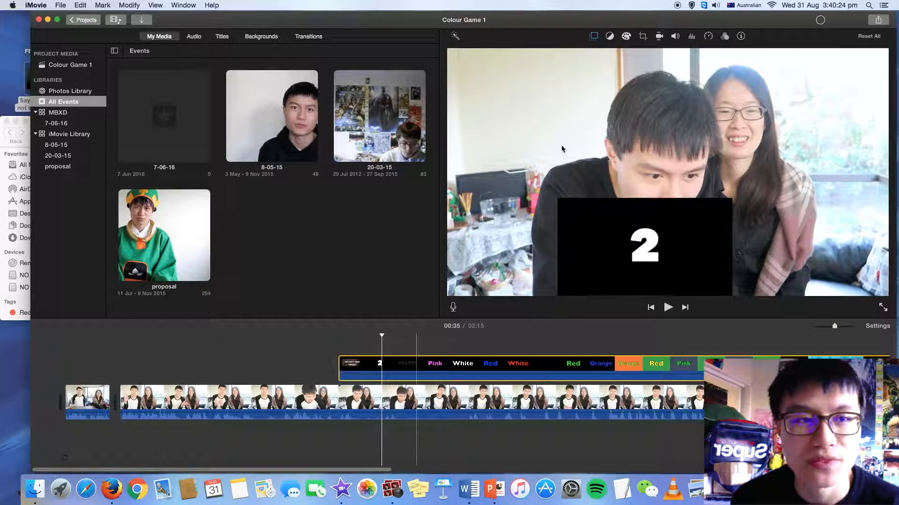
left_click(593, 36)
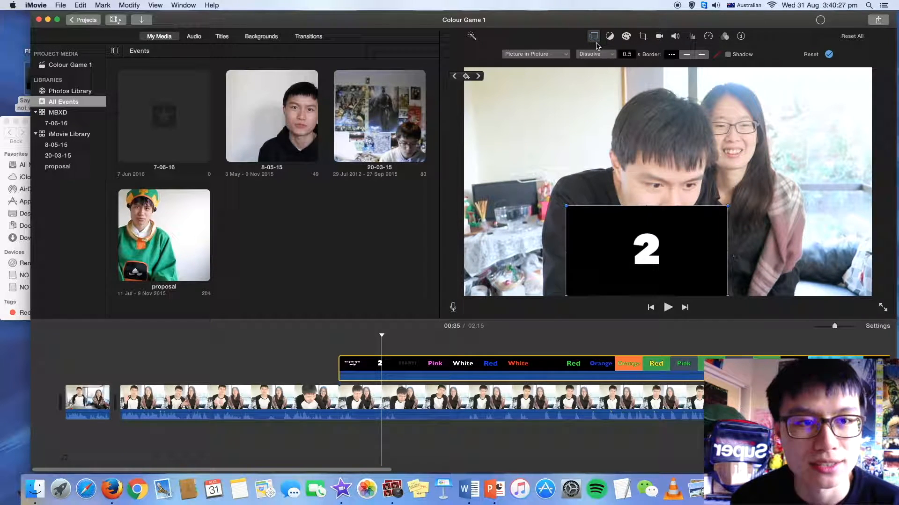
Step: Turn on the shadow for the picture-in-picture colour-word clip, keeping the Dissolve style and no border
left_click(614, 54)
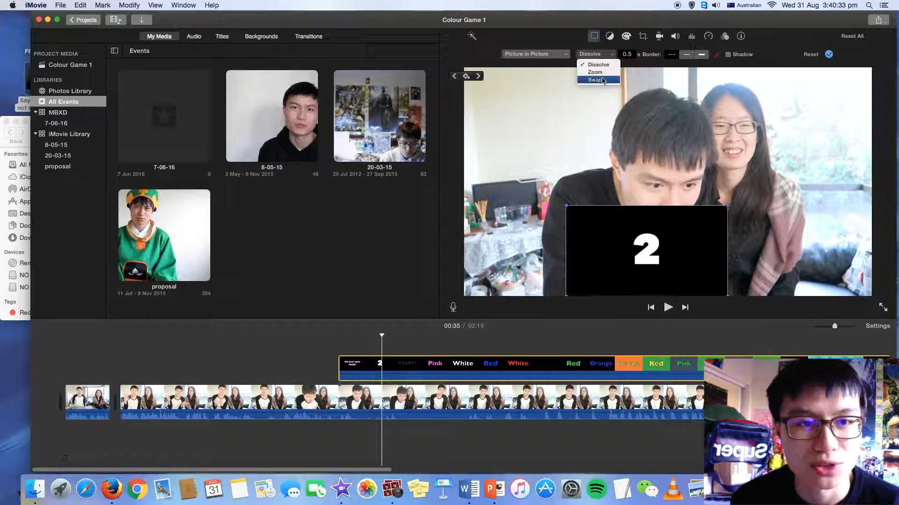
left_click(611, 57)
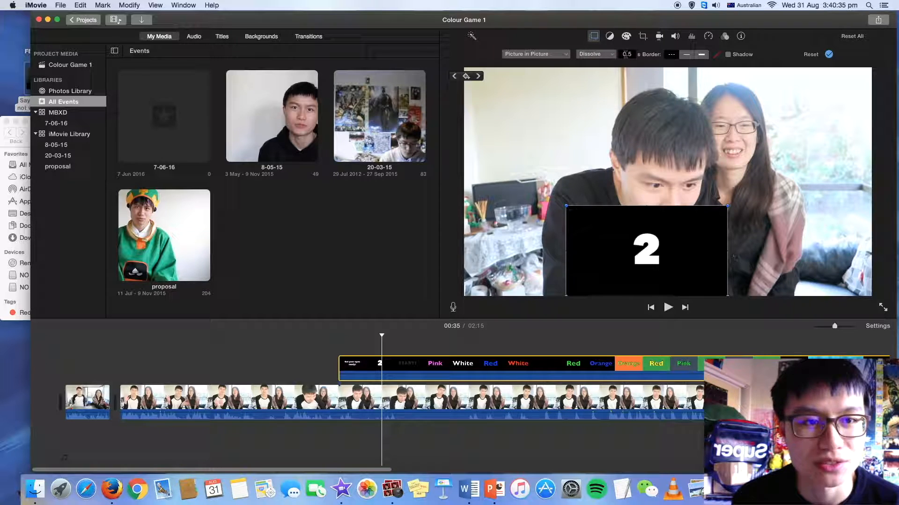
left_click(620, 56)
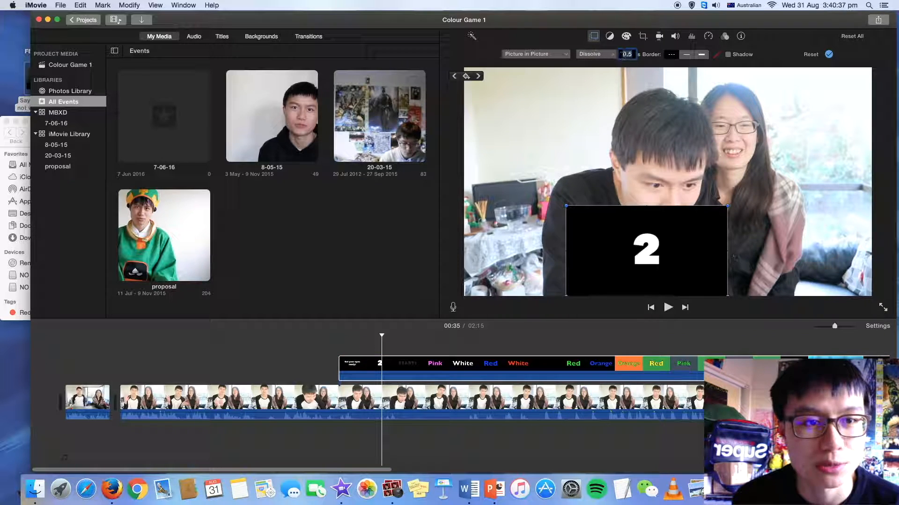
left_click(702, 55)
left_click(671, 55)
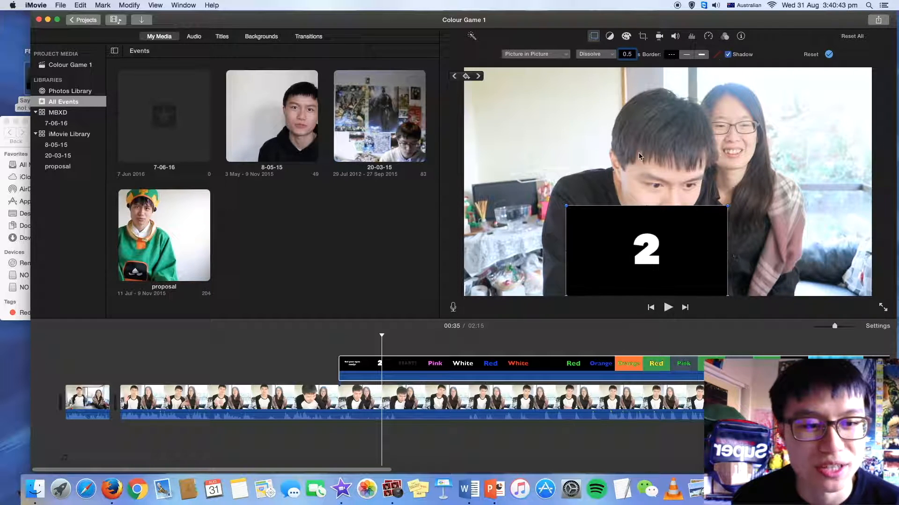
Step: Move the colour-word overlay clip forward in time so START! falls at about 00:51, and review its volume and noise reduction settings
left_click(401, 347)
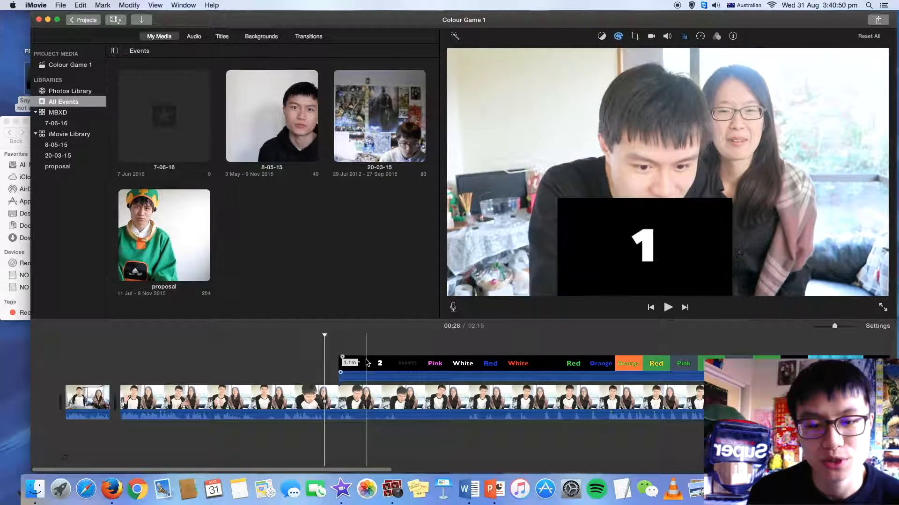
left_click_drag(367, 363, 496, 363)
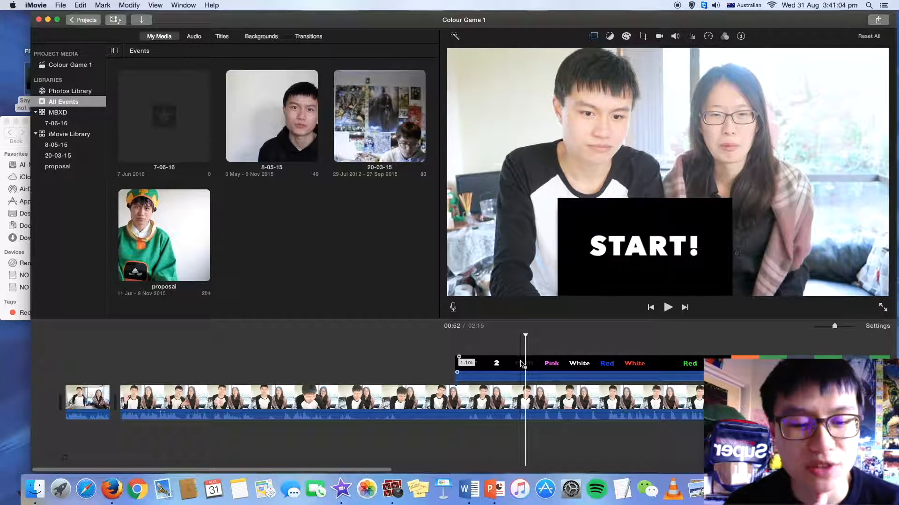
left_click(523, 367)
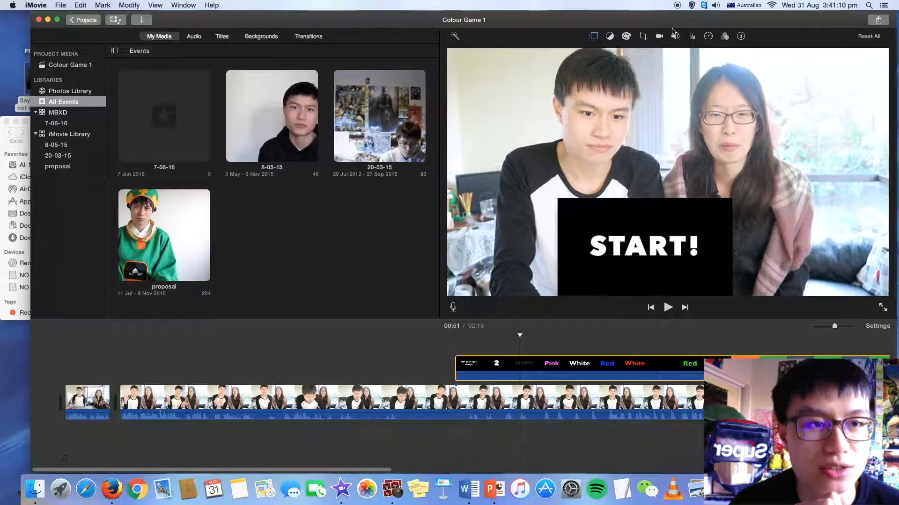
left_click(674, 37)
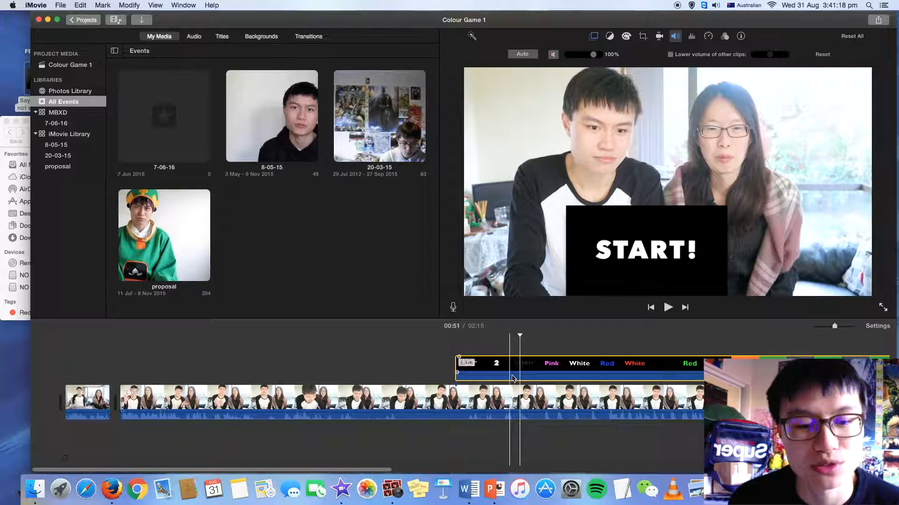
left_click(691, 36)
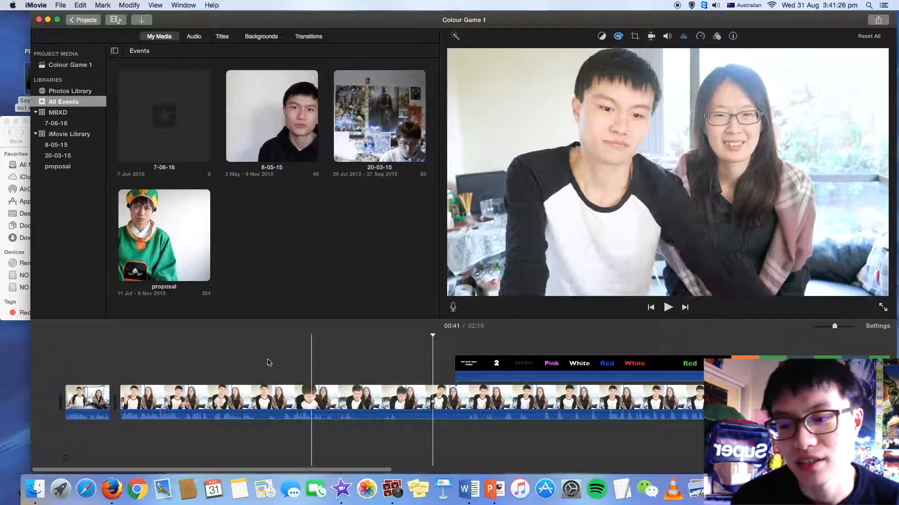
Step: Add a Pop-up Lower Third title at the start of the first clip and replace its placeholder text with the presenter's name
left_click(160, 393)
left_click(222, 36)
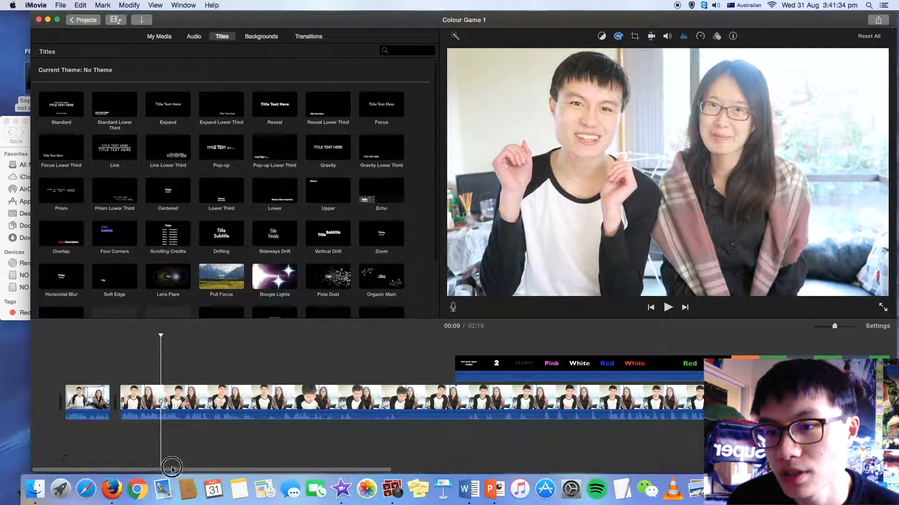
left_click_drag(271, 149, 66, 372)
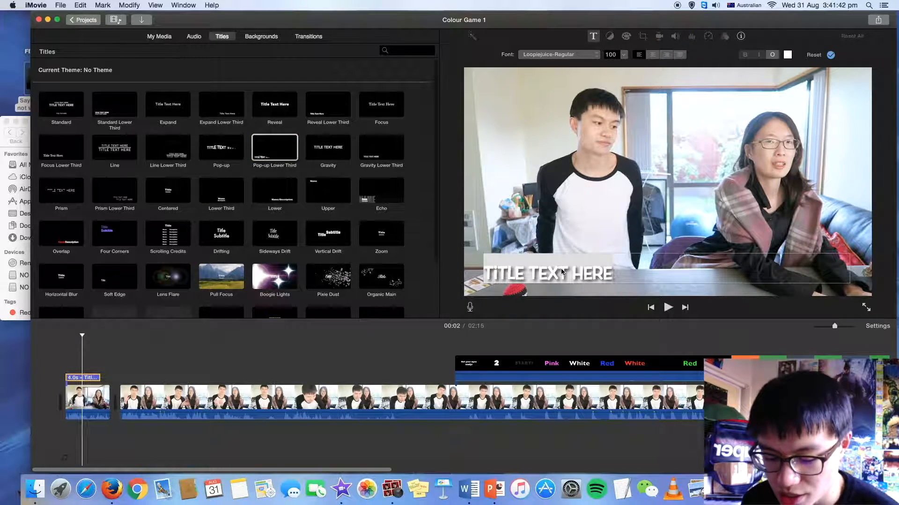
key("Home")
double_click(581, 269)
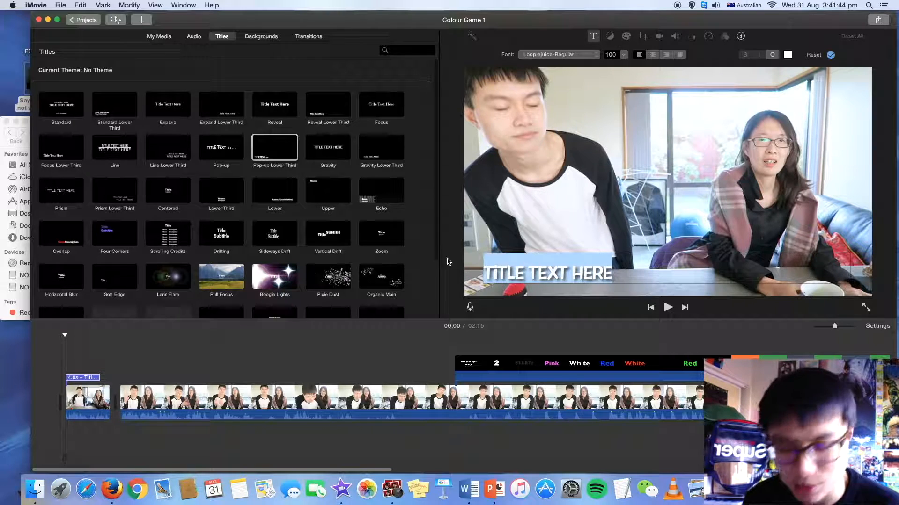
type("YEESHIH")
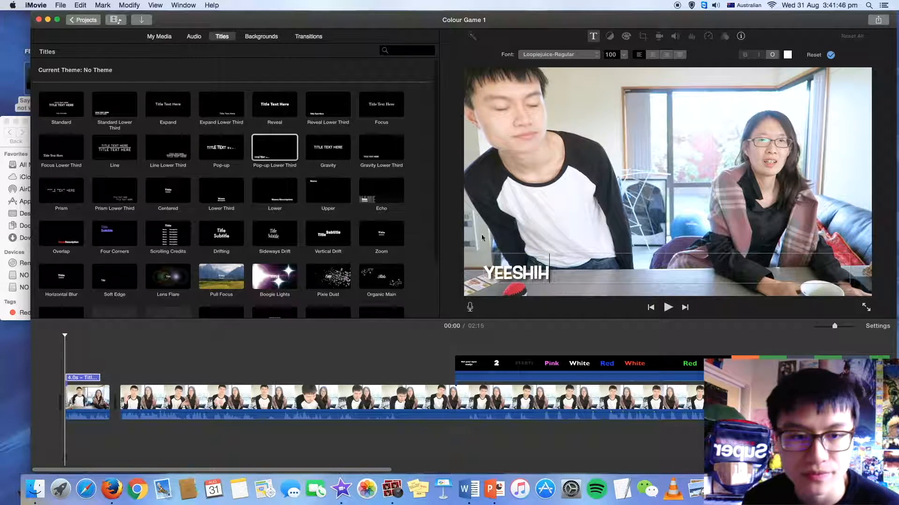
Step: Set the name title's font size to 150, apply the outline style, and play back the title animation
left_click_drag(588, 262, 448, 264)
left_click(610, 54)
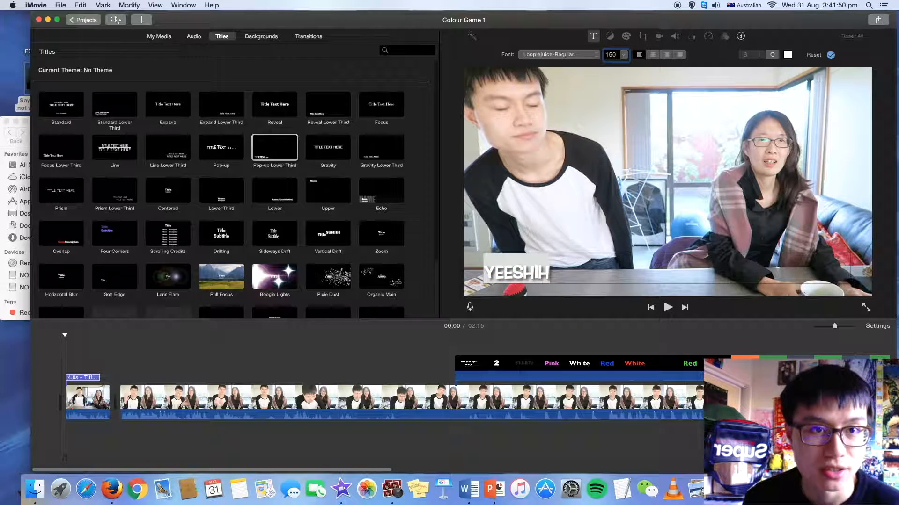
key("Return")
left_click(773, 55)
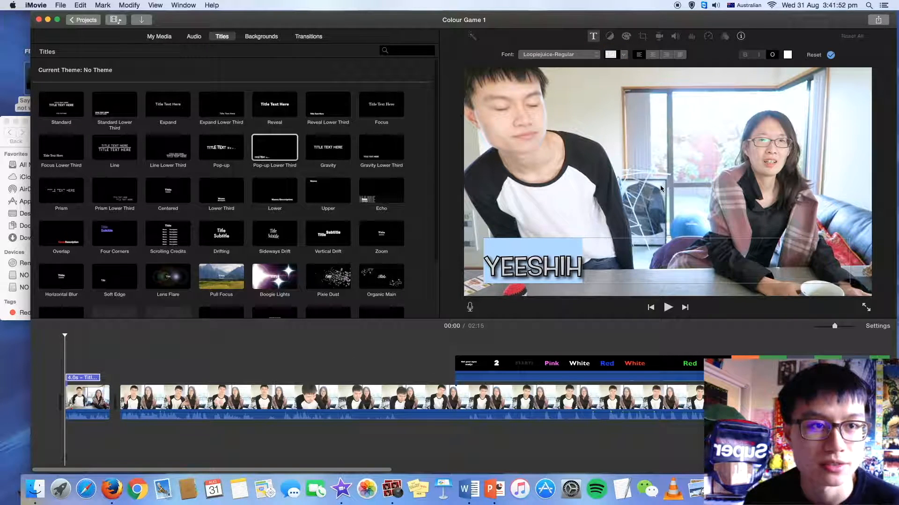
left_click(595, 172)
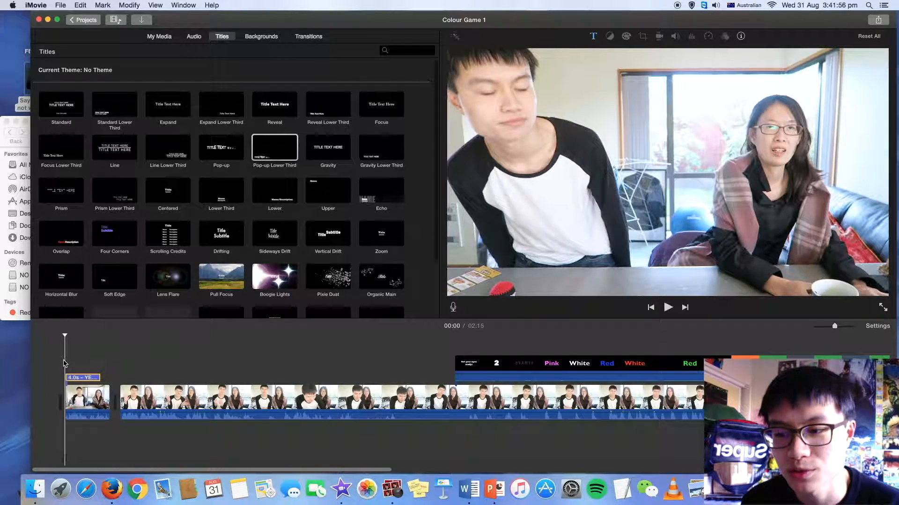
key("space")
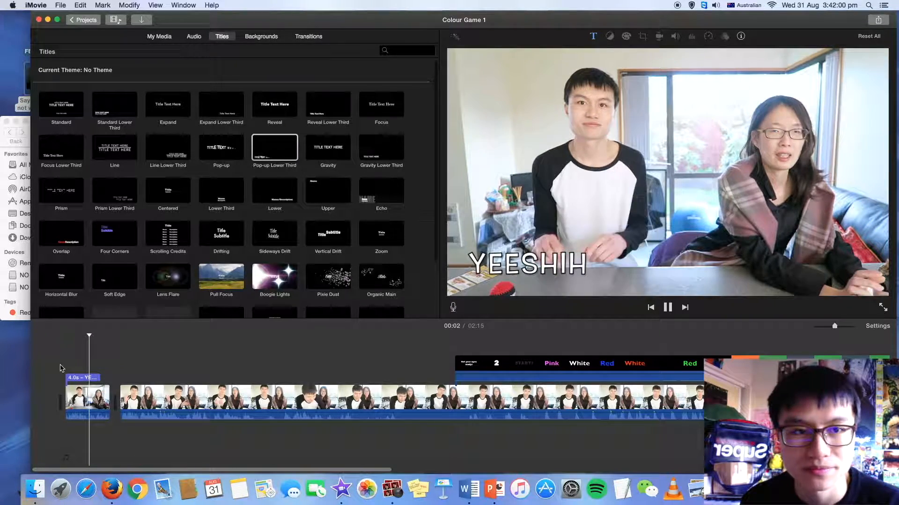
key("space")
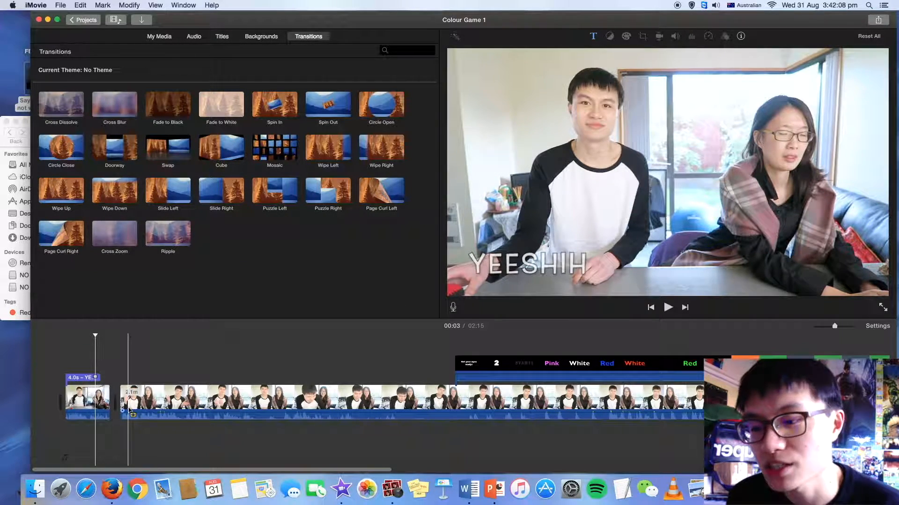
Step: Try a Cross Zoom transition between the first two clips and preview it
left_click_drag(105, 235, 113, 401)
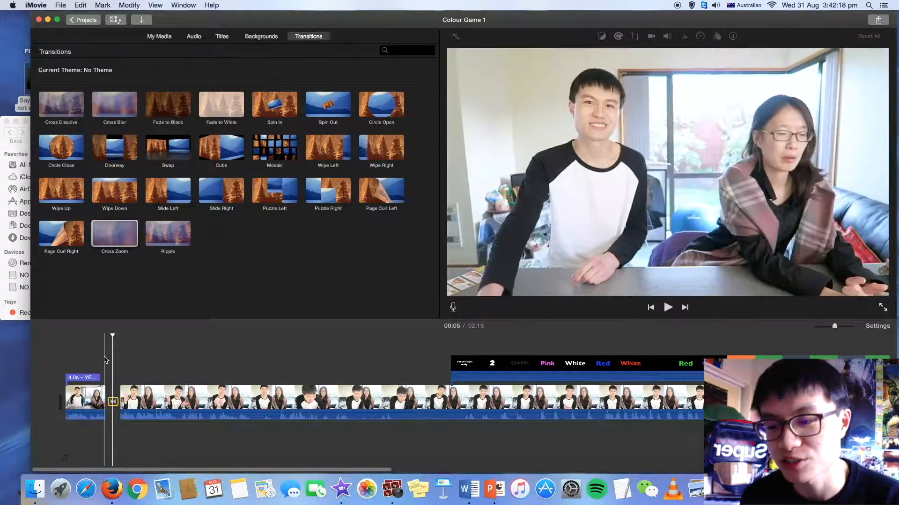
key("space")
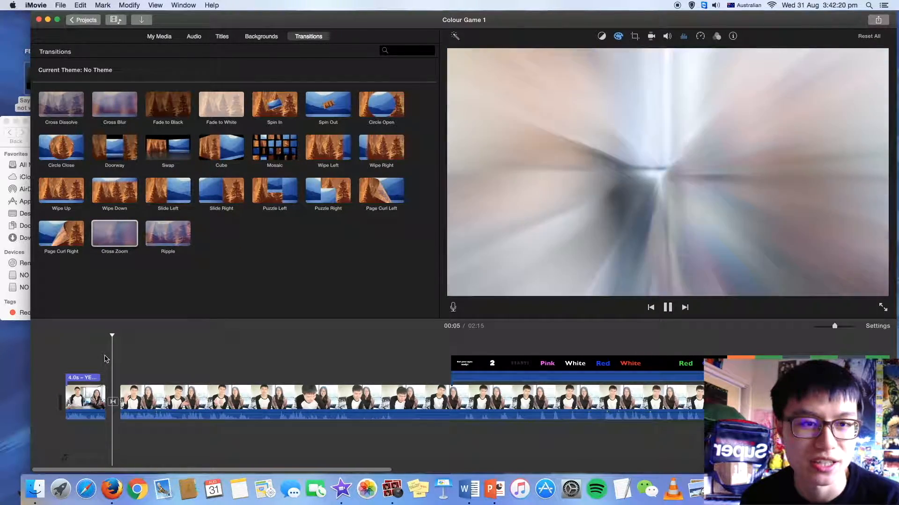
key("space")
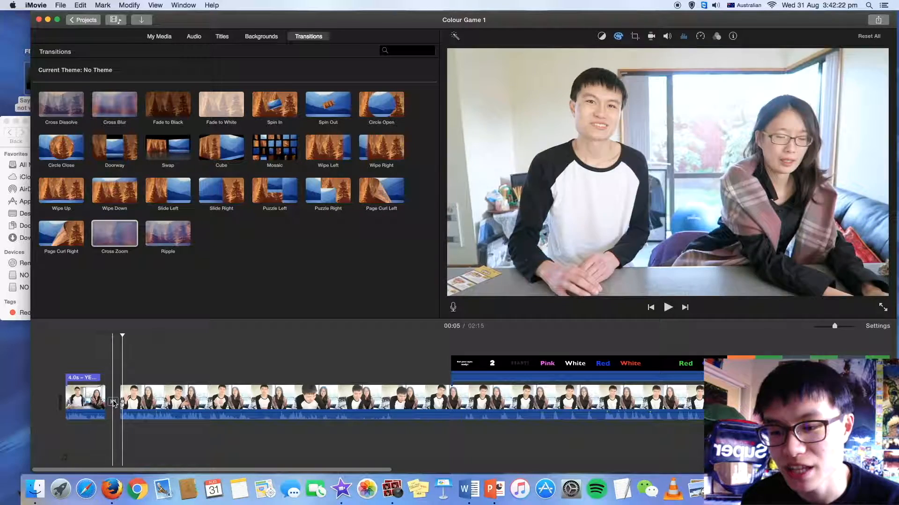
left_click(113, 402)
double_click(113, 402)
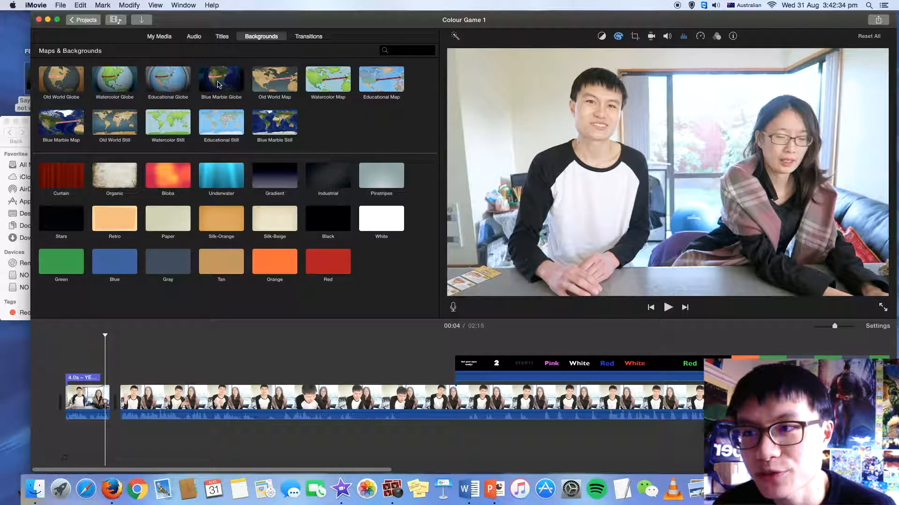
Step: Insert the Blue Marble Globe map between the first two clips and keep San Francisco as the route's start location
left_click(208, 83)
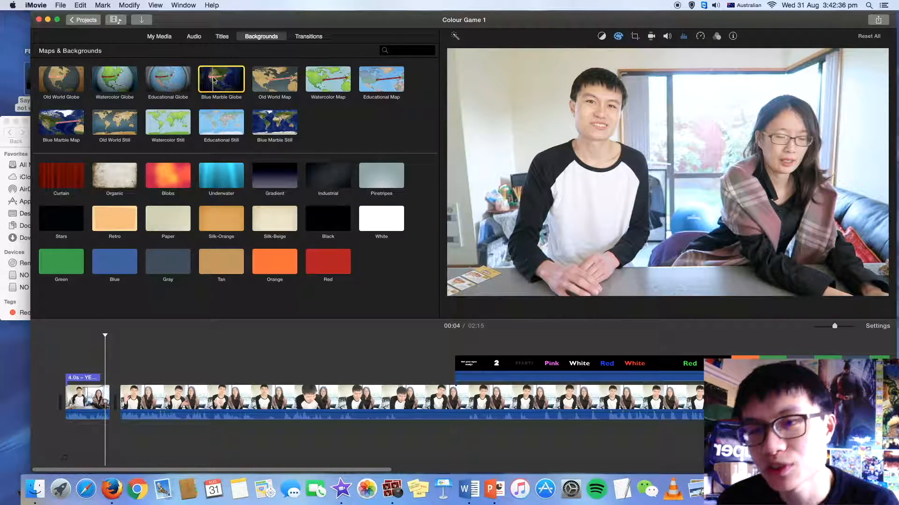
left_click_drag(210, 79, 128, 411)
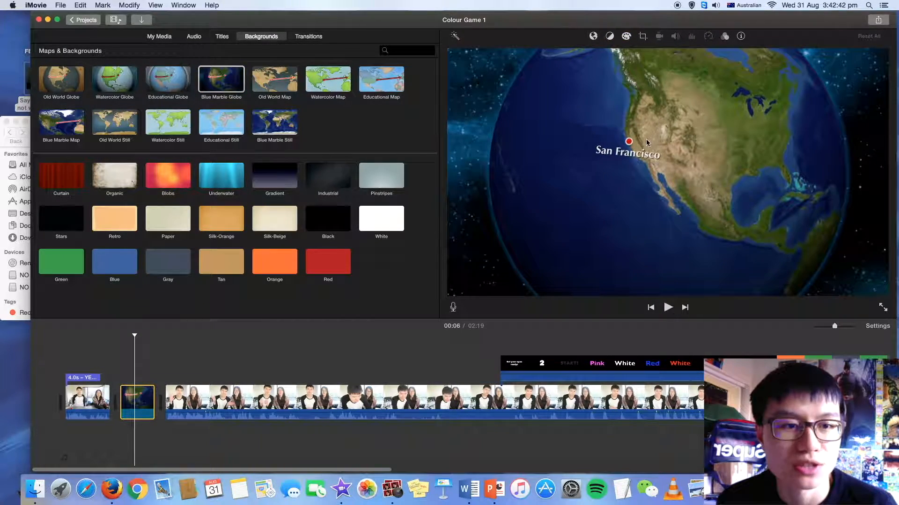
left_click(593, 37)
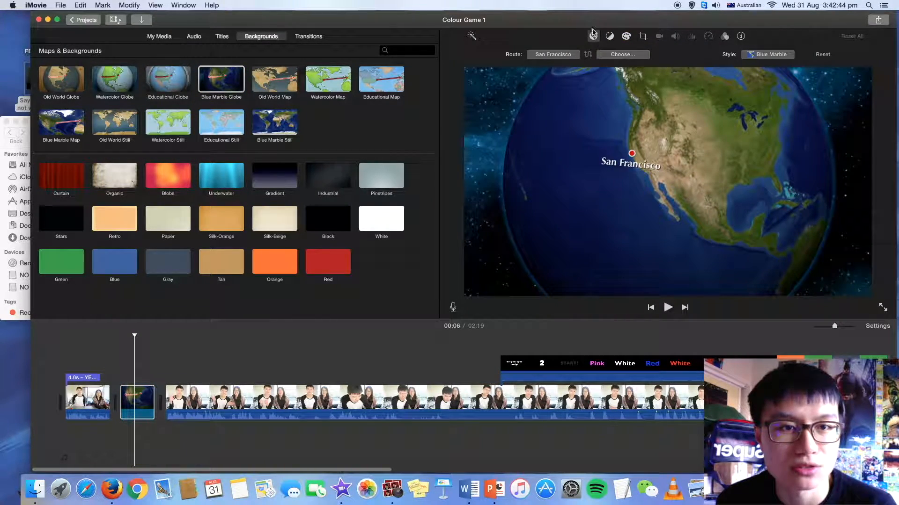
left_click(572, 55)
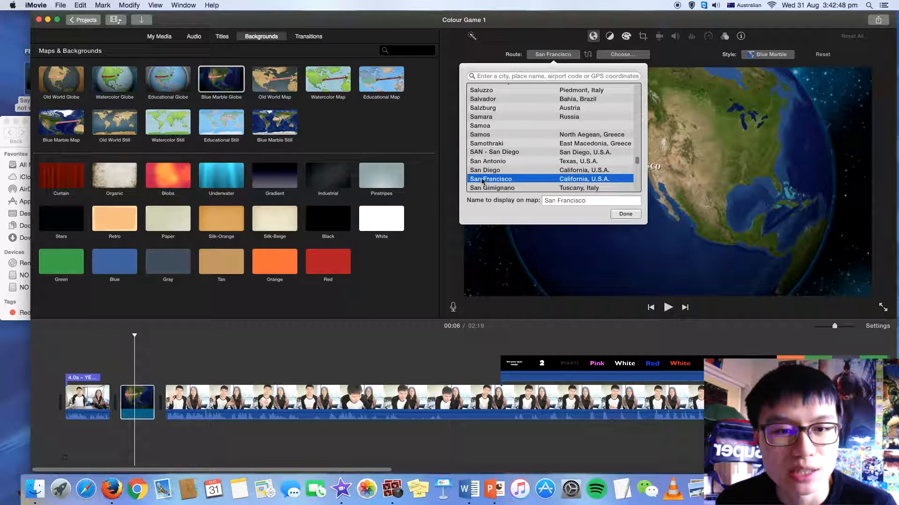
left_click(625, 214)
Step: Set the globe route's end location to Wellington, New Zealand, and play back the map animation
left_click(622, 54)
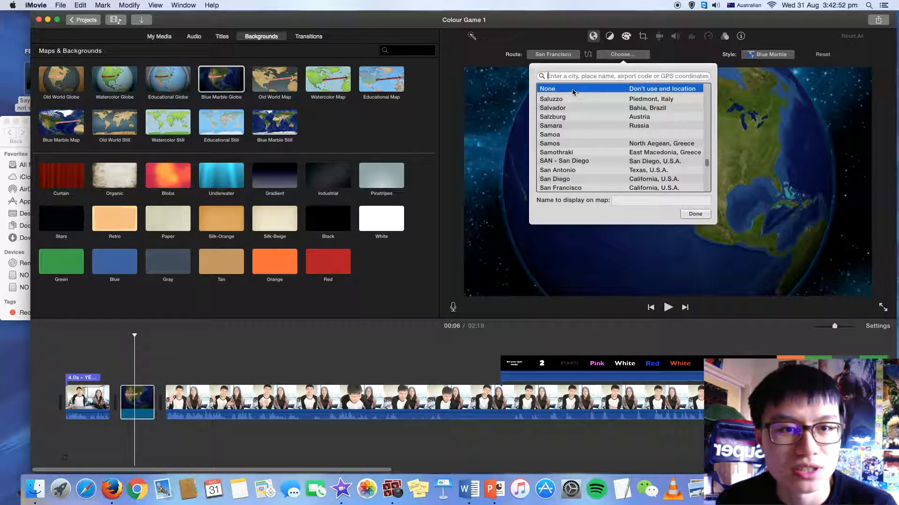
type("new")
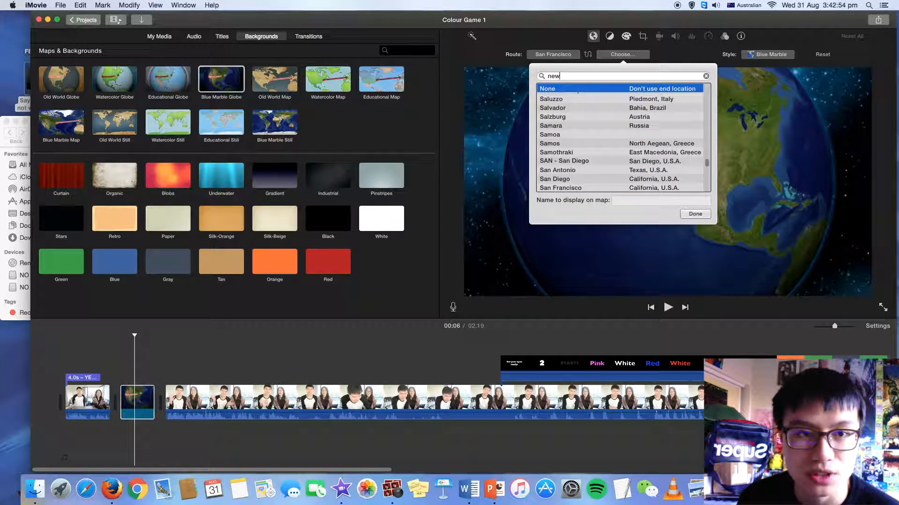
type(" ze")
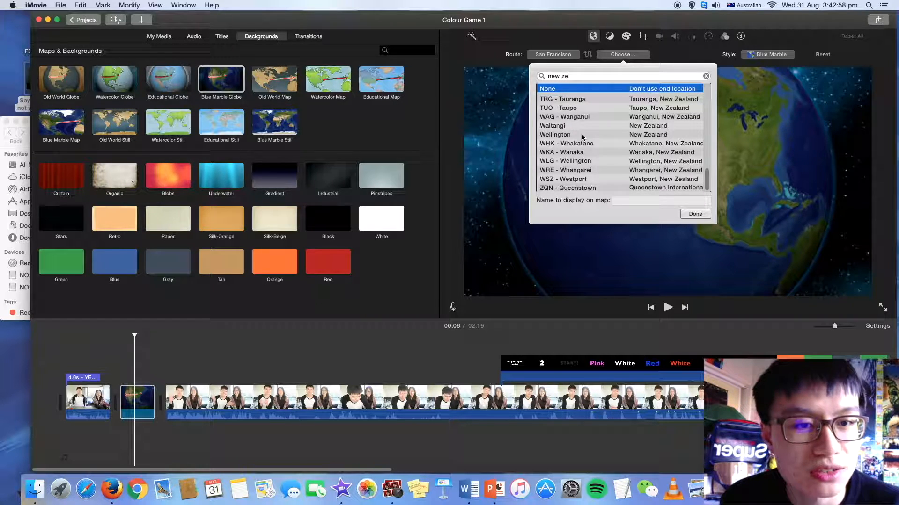
left_click(583, 135)
left_click(694, 214)
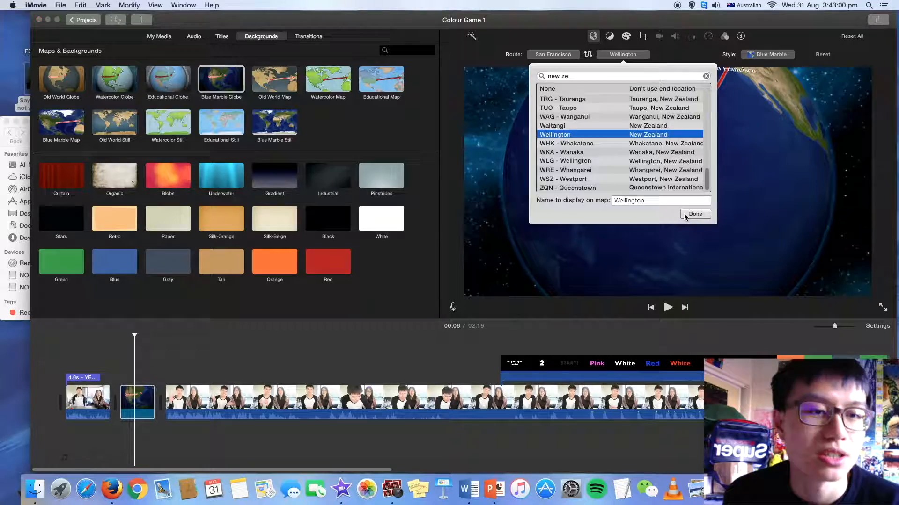
left_click(120, 379)
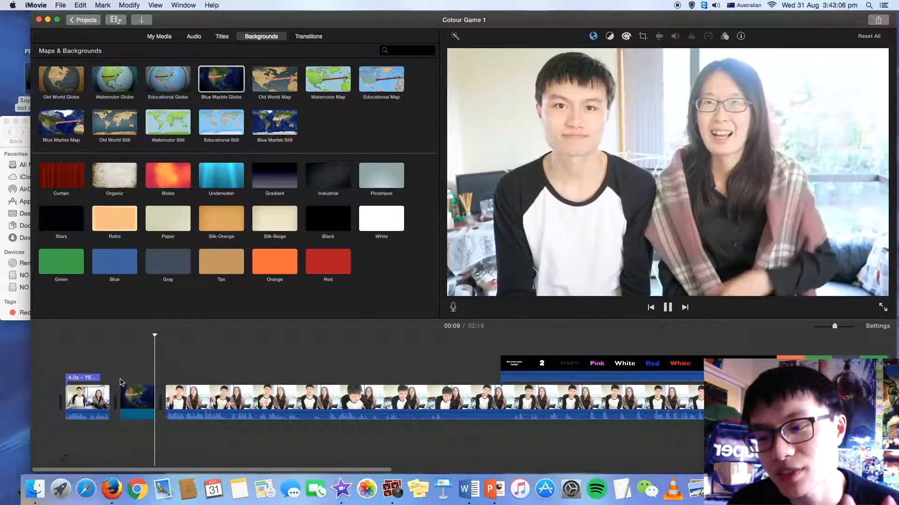
key("space")
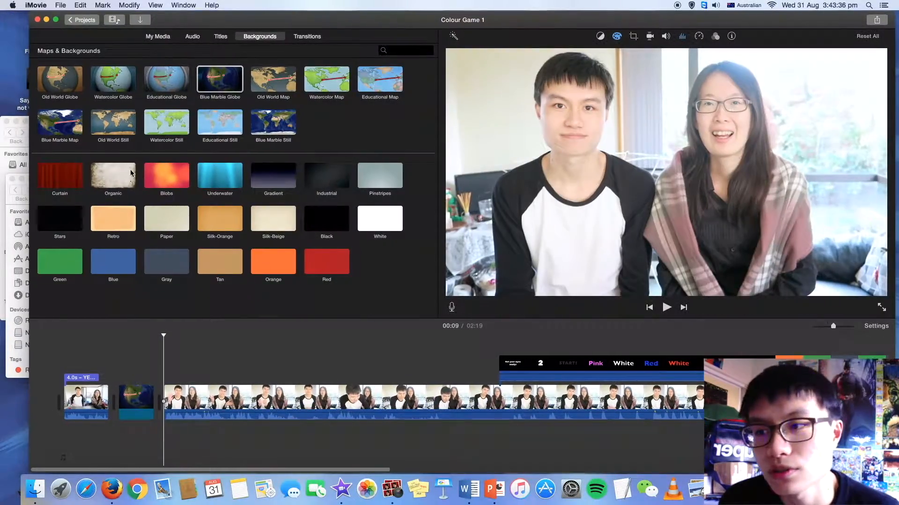
Step: Switch to the Finder music window, place it over the iMovie project and open the YouTube folder
left_click(9, 205)
left_click_drag(121, 176, 283, 89)
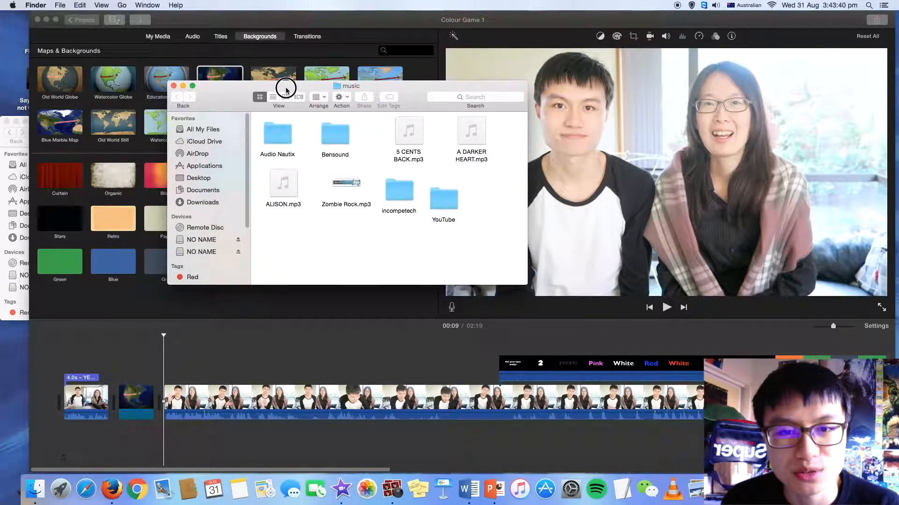
left_click(434, 203)
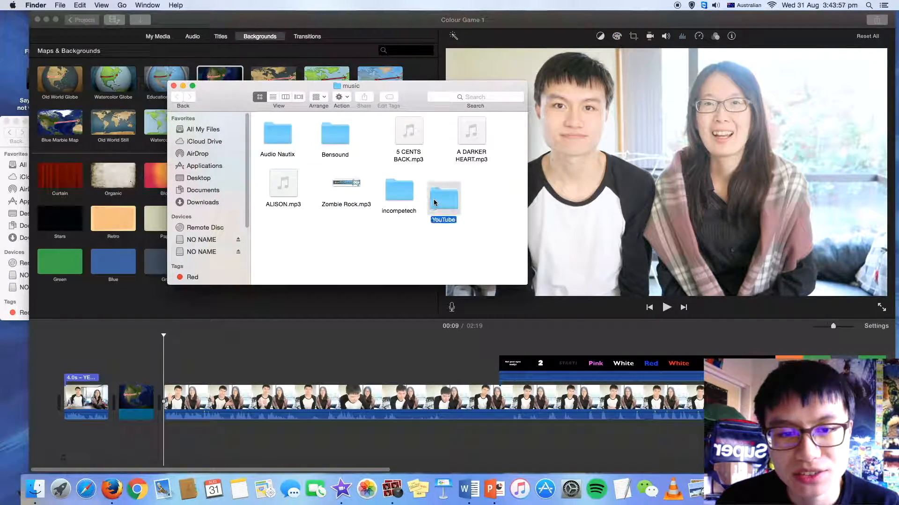
double_click(434, 202)
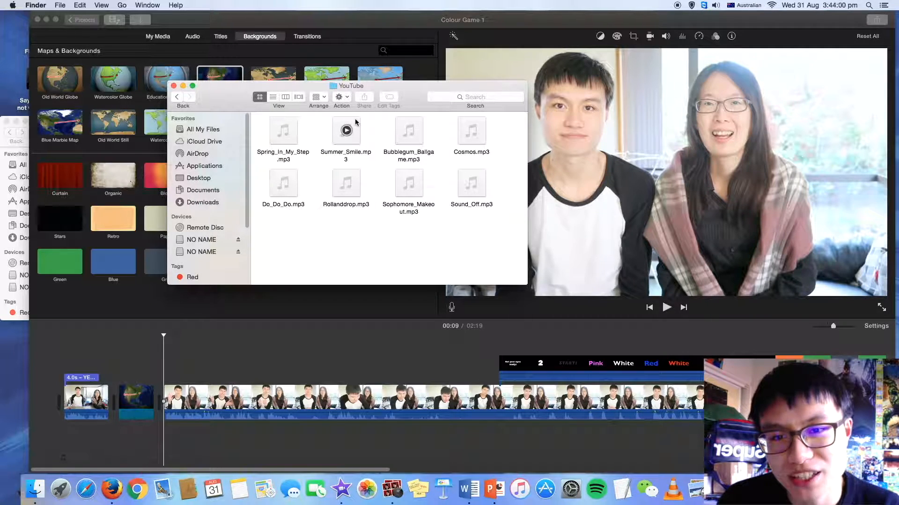
Step: Add Summer_Smile.mp3 to the iMovie timeline as background music under the main clip and play it back from the clip's start
left_click_drag(354, 120, 349, 342)
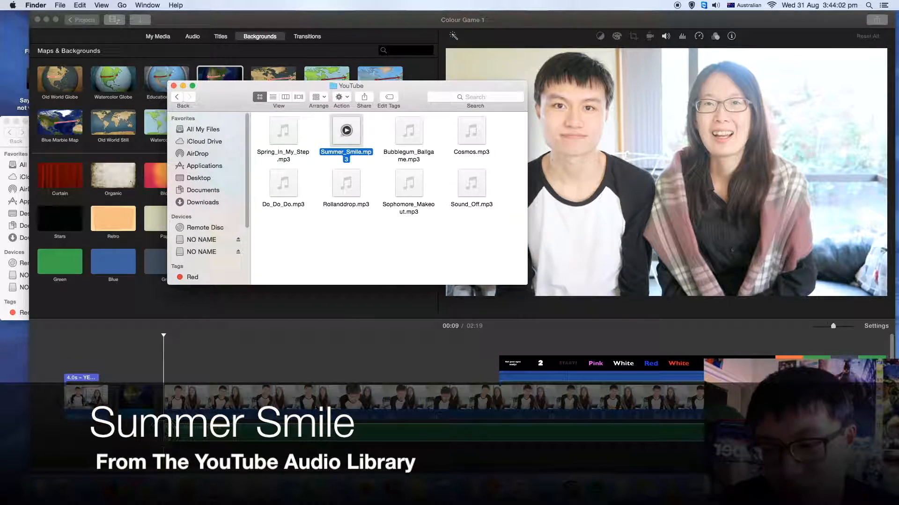
left_click(156, 366)
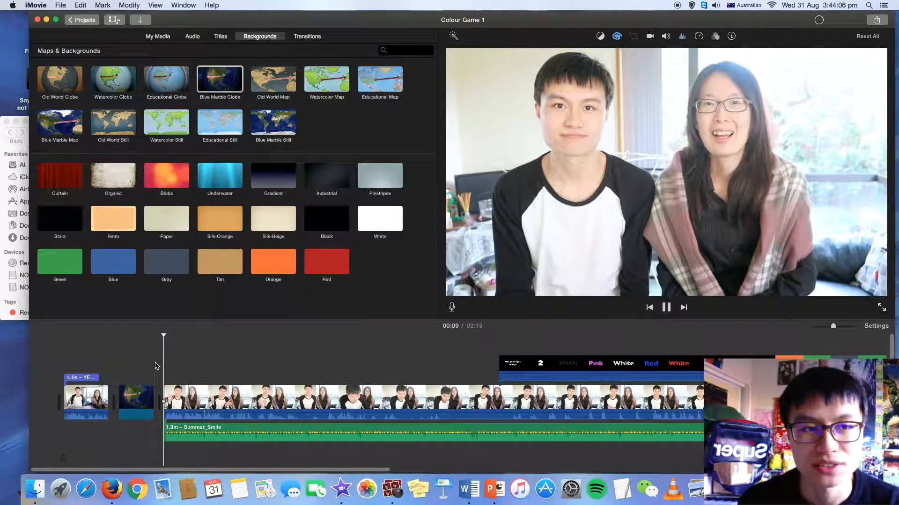
key("space")
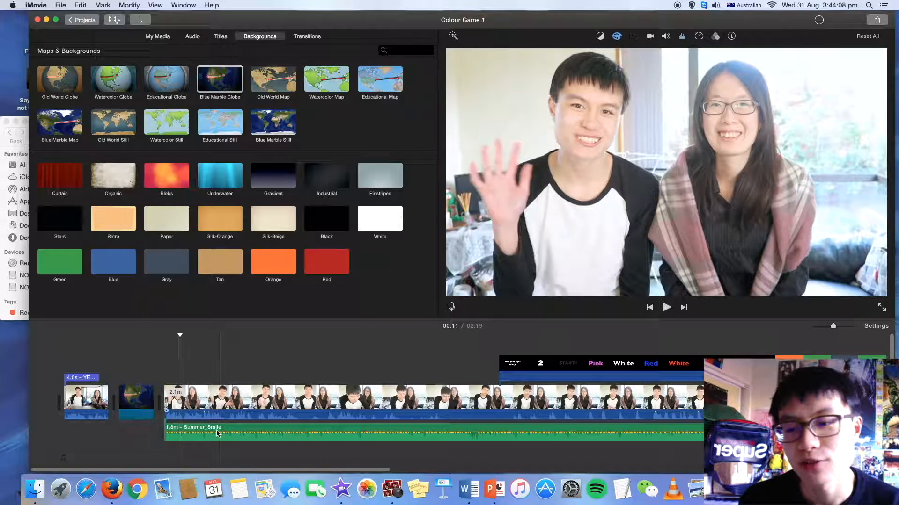
Step: Try the Summer_Smile music at 20% volume and play it back from the start of the main clip
left_click(217, 434)
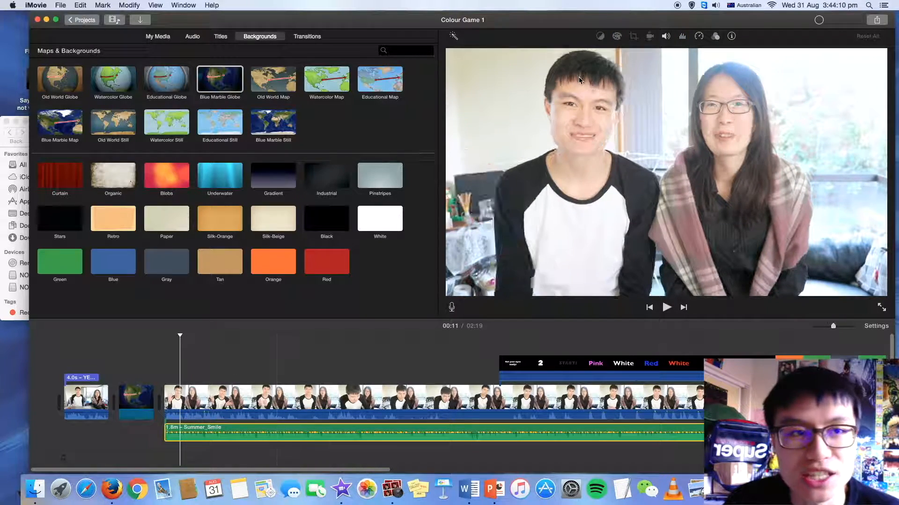
left_click(665, 36)
left_click_drag(592, 55, 571, 57)
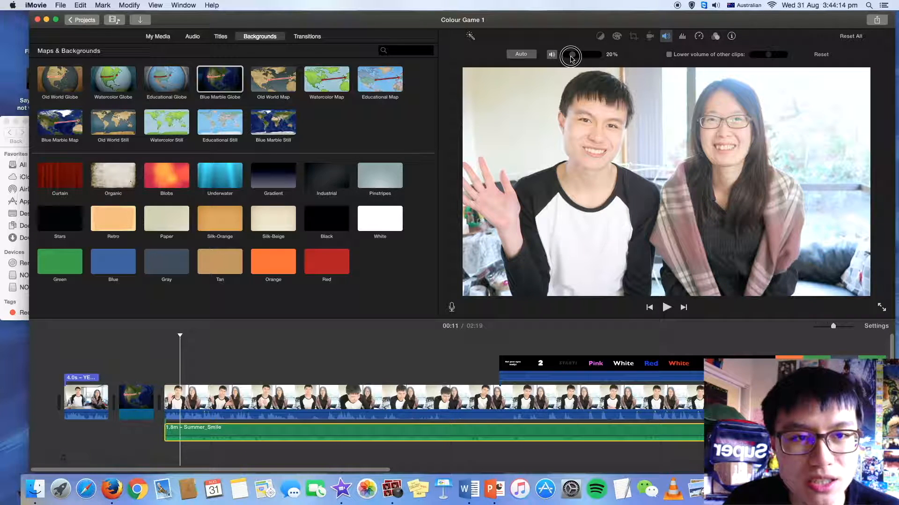
left_click(162, 376)
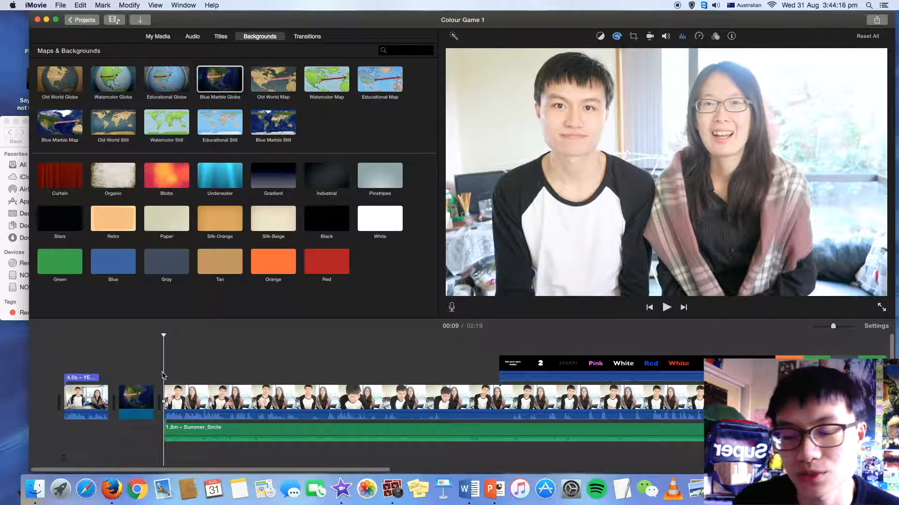
key("space")
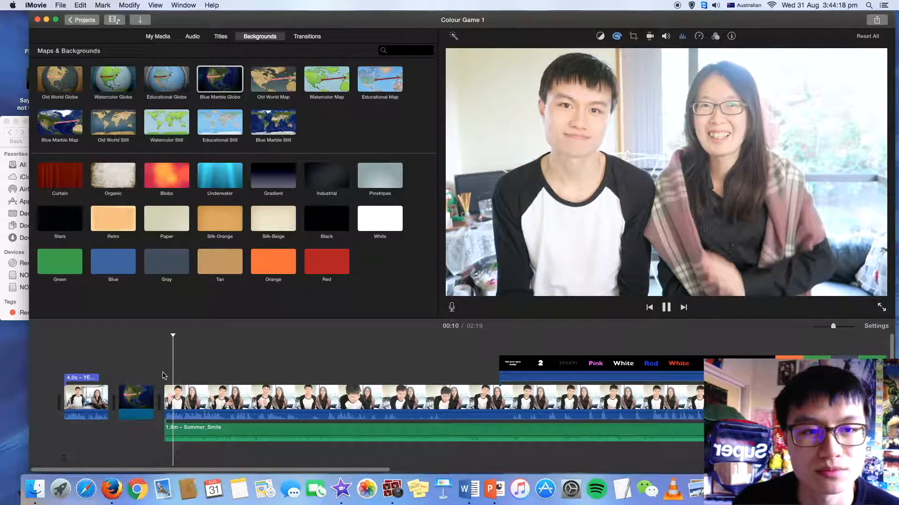
left_click(243, 430)
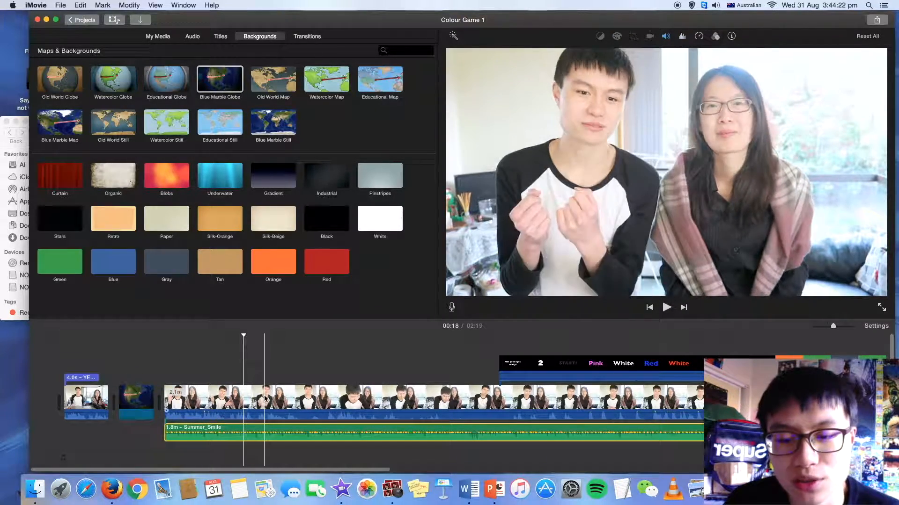
Step: Turn on lowering the volume of other clips for the main video clip and set the reduction to its maximum
left_click(264, 394)
left_click(617, 37)
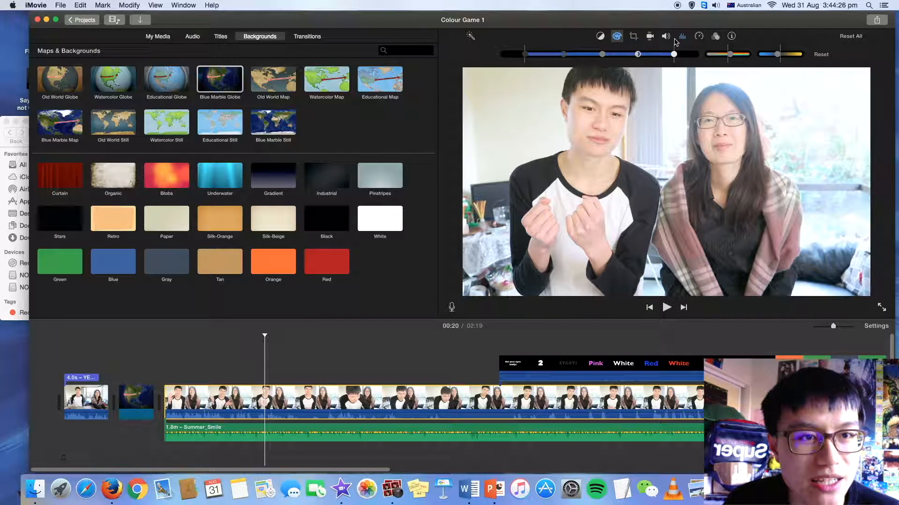
left_click(670, 37)
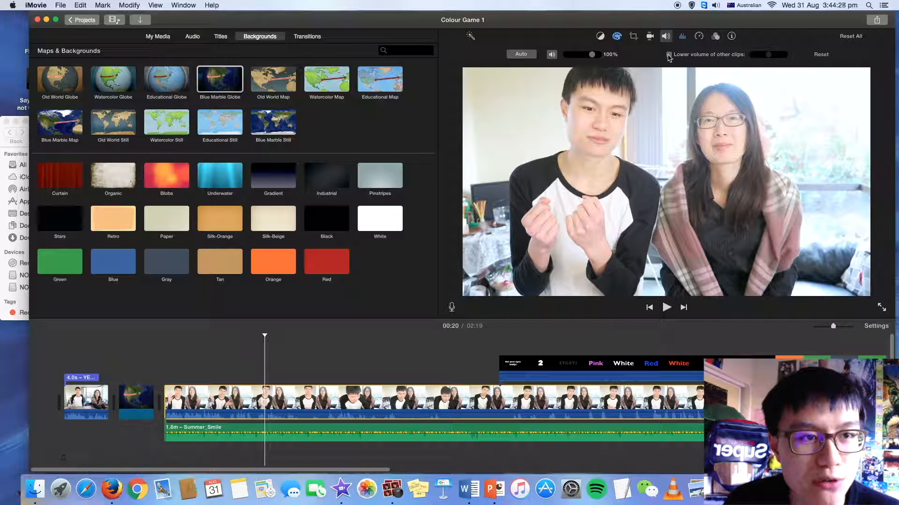
left_click(669, 55)
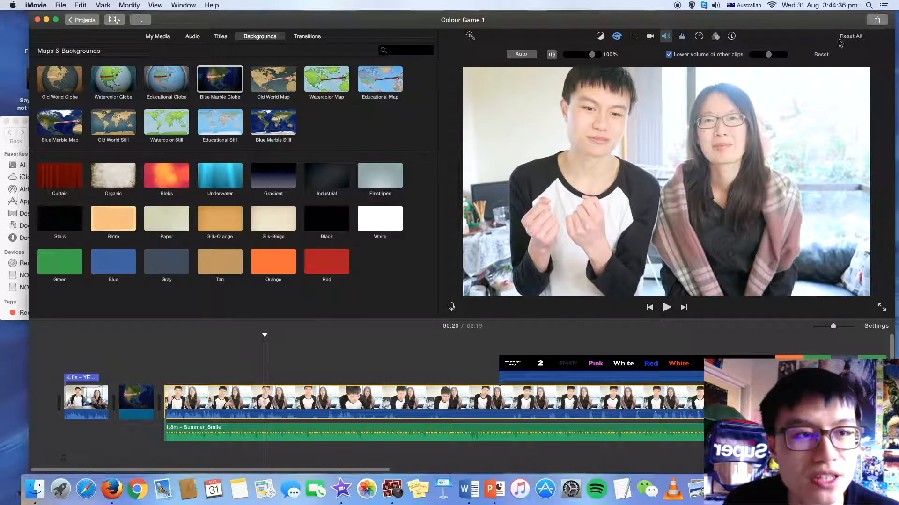
left_click_drag(768, 55, 802, 57)
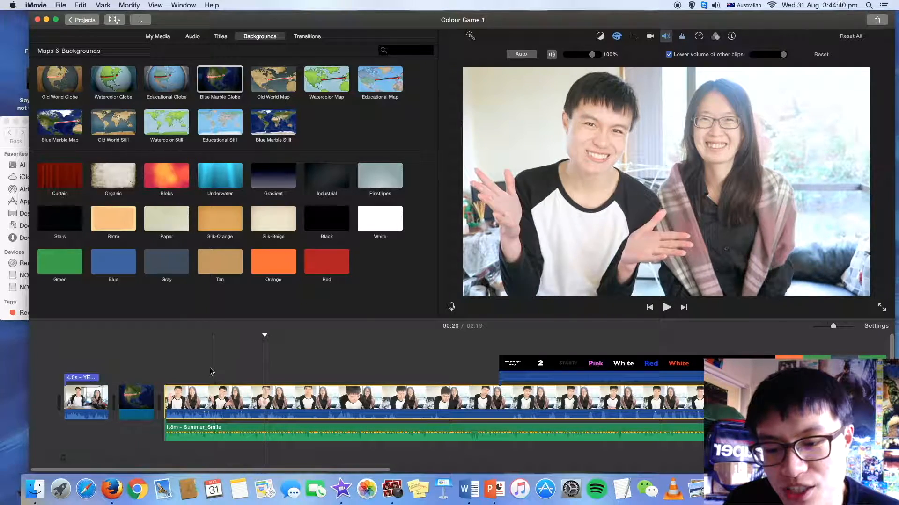
Step: Inspect the main clip and the music track, and play back from the main clip's start to check the lowered music
left_click(162, 365)
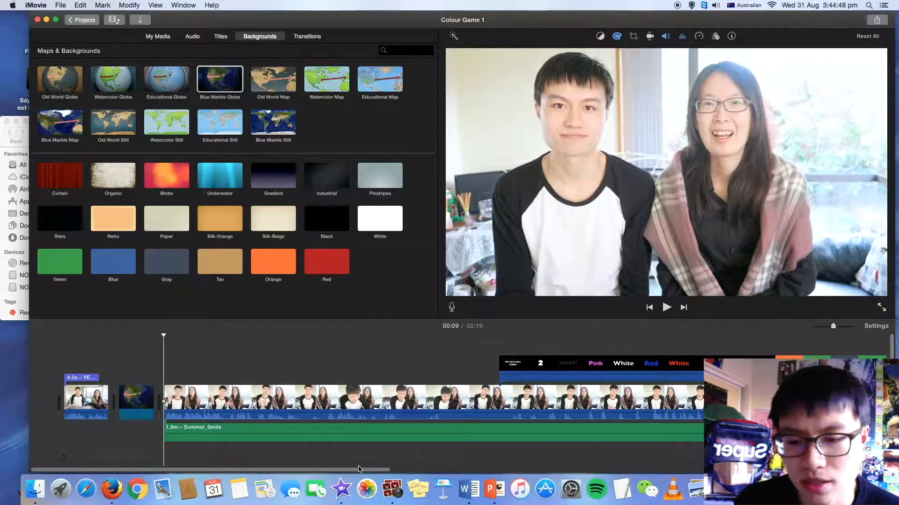
left_click(199, 427)
left_click(199, 417)
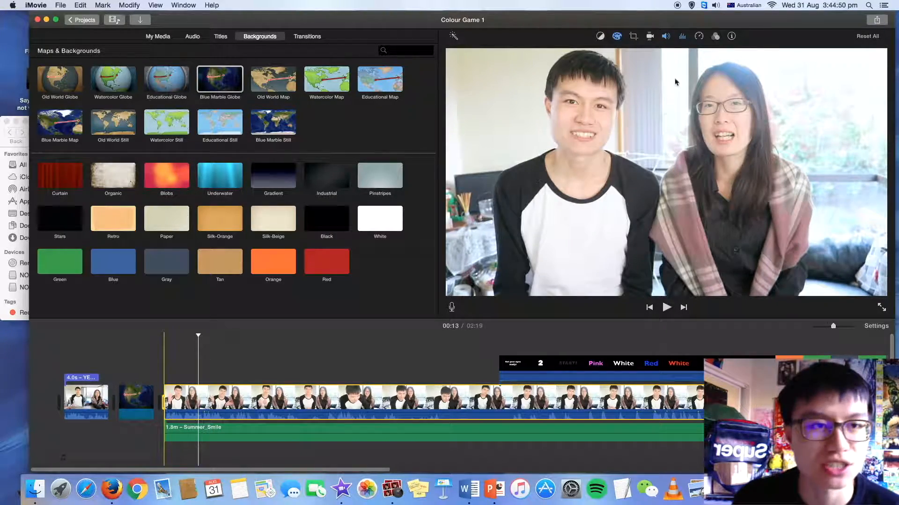
left_click(223, 431)
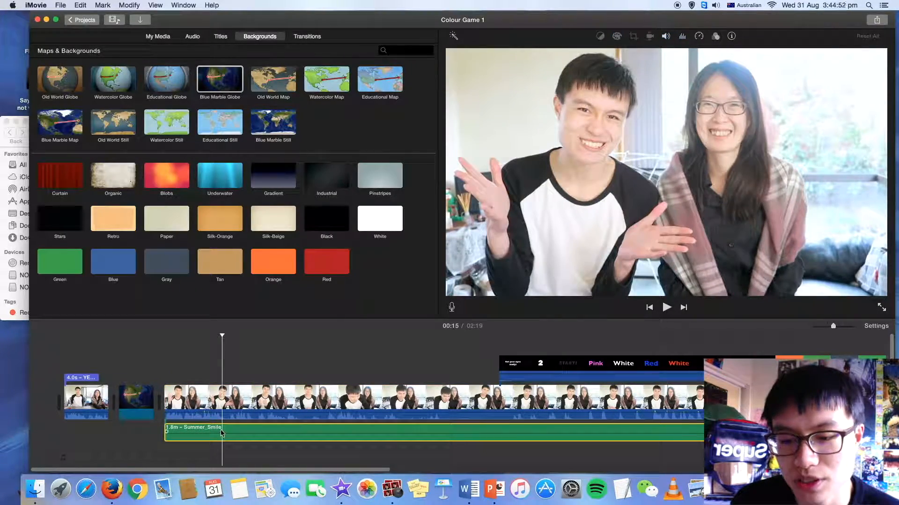
left_click(148, 366)
key("space")
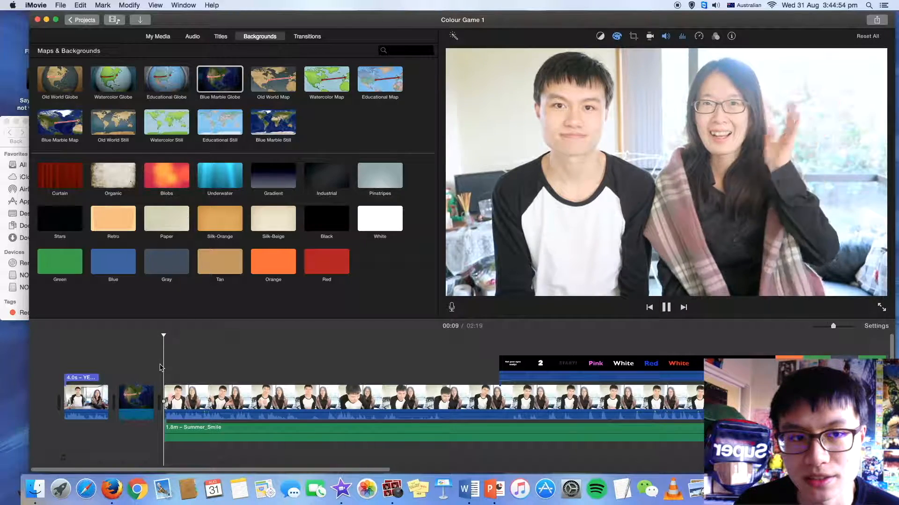
Step: Reduce how strongly the main clip lowers other clips to a small amount and play back the result
left_click(215, 431)
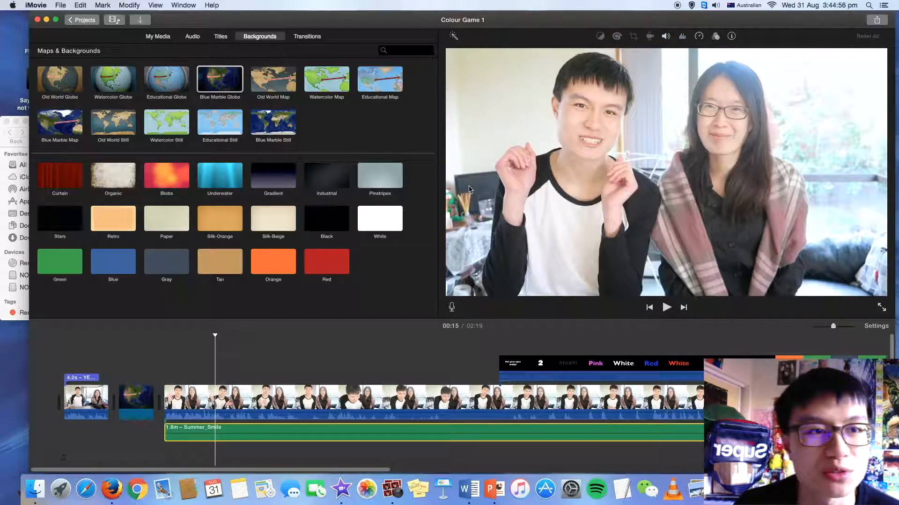
left_click(665, 37)
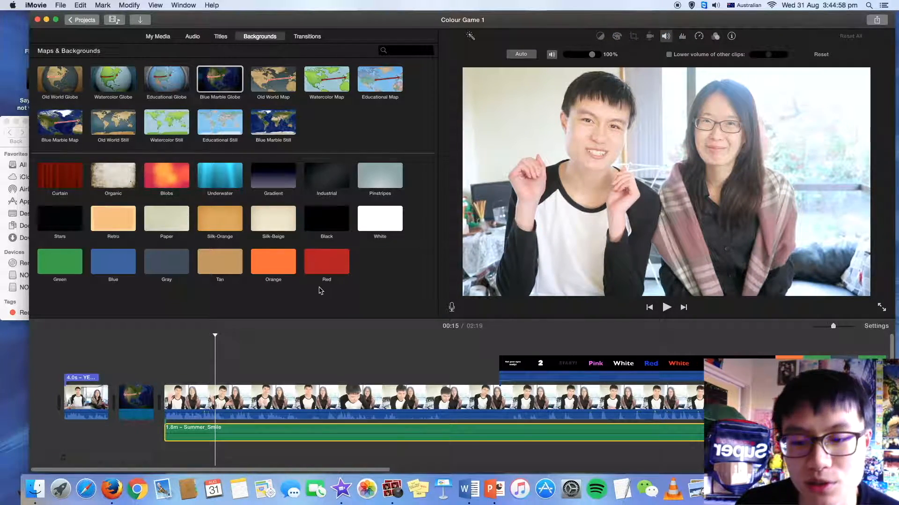
left_click(211, 403)
left_click_drag(782, 56, 757, 57)
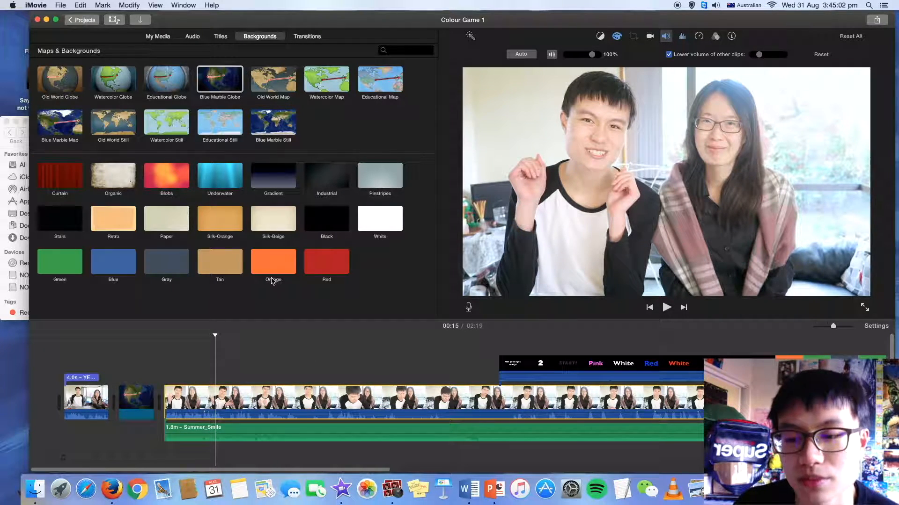
left_click(169, 372)
key("space")
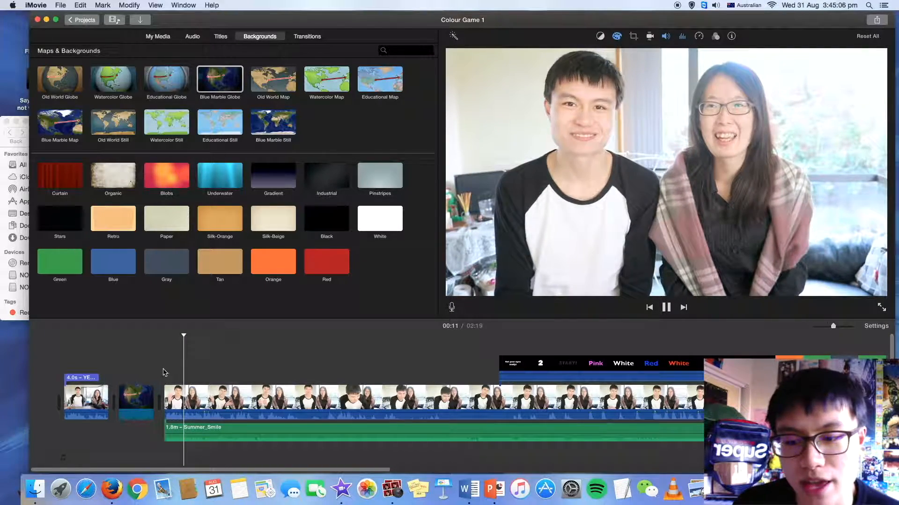
left_click(191, 429)
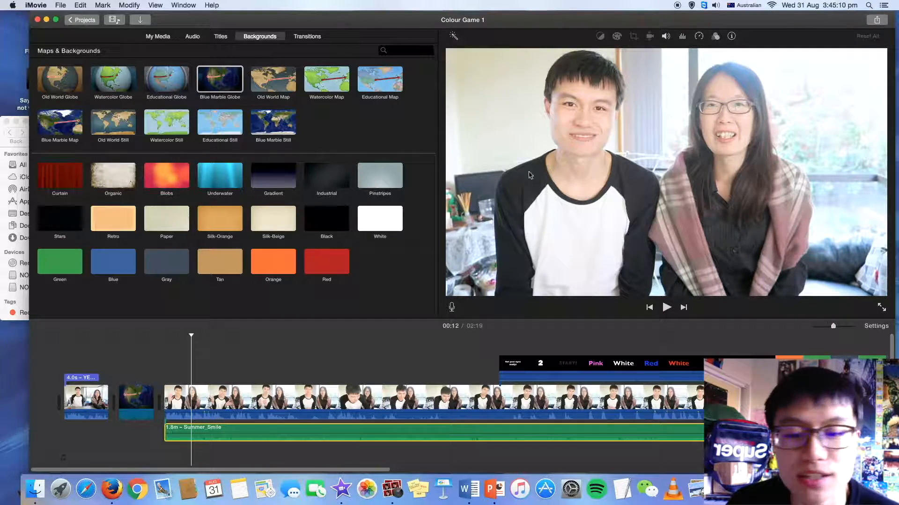
Step: Split the main clip at about 15 and 17 seconds and turn off lowering of other clips for the short middle section
left_click(214, 396)
key("cmd+b")
left_click(243, 397)
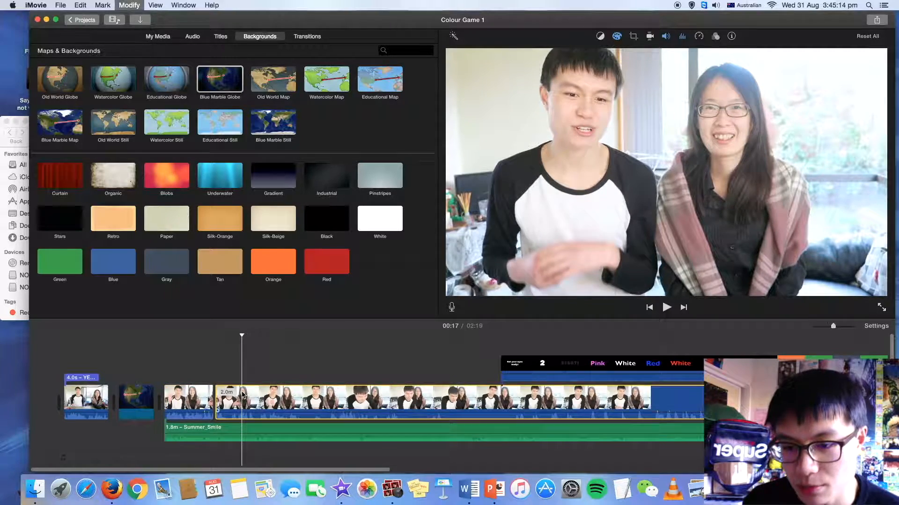
key("super+b")
left_click(227, 397)
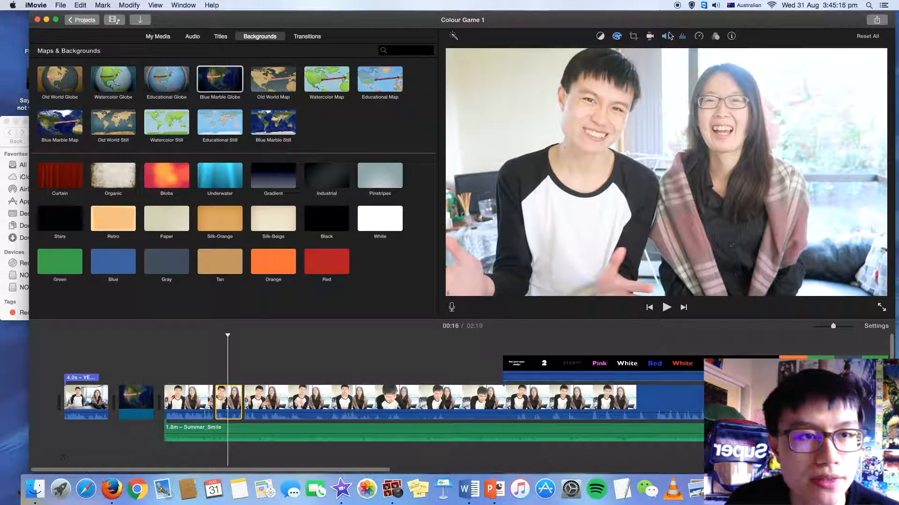
left_click(668, 36)
left_click(669, 55)
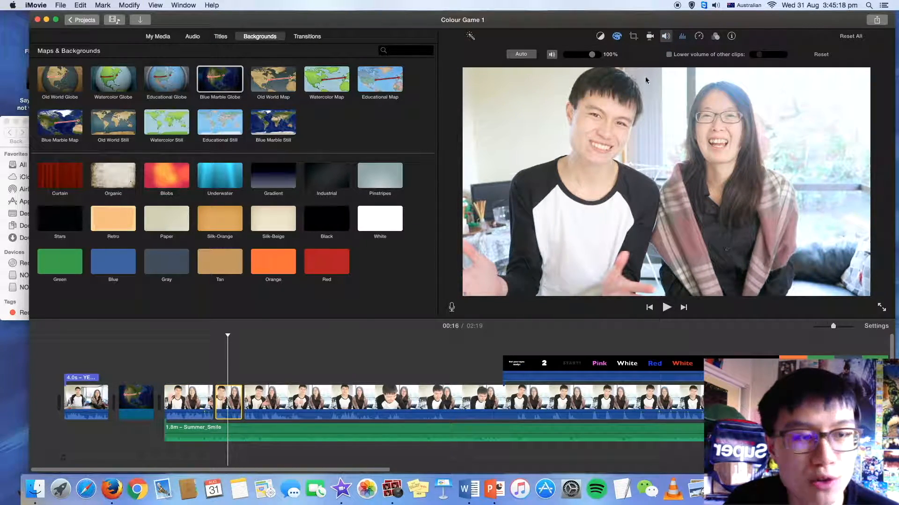
Step: Play back the timeline across the split section to check how the music volume changes
left_click(229, 432)
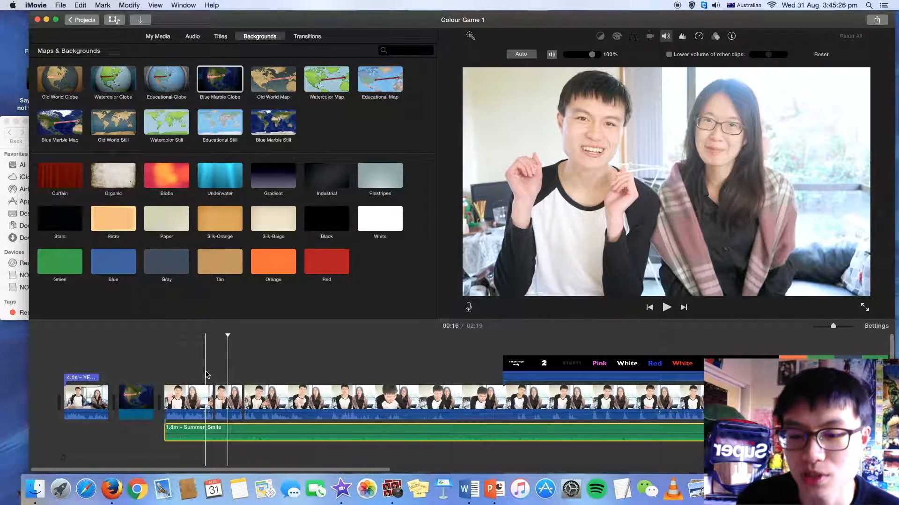
left_click(243, 381)
left_click(199, 375)
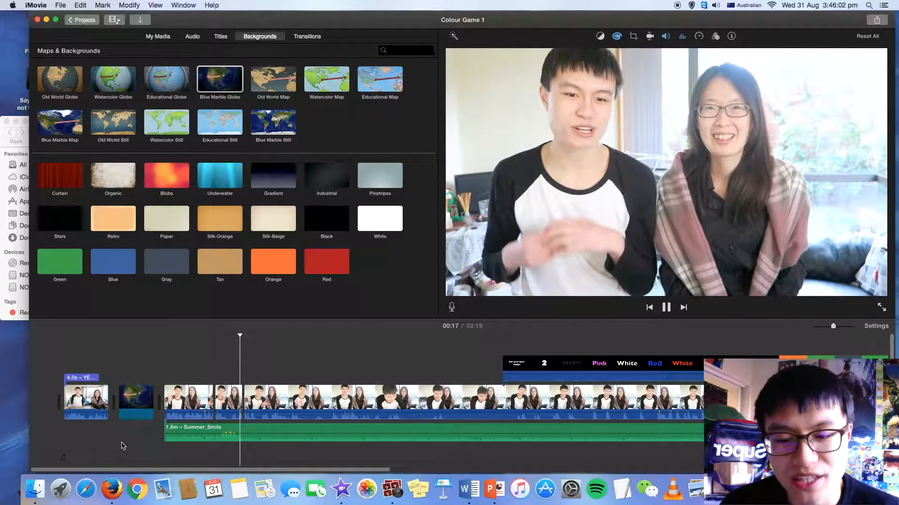
key("space")
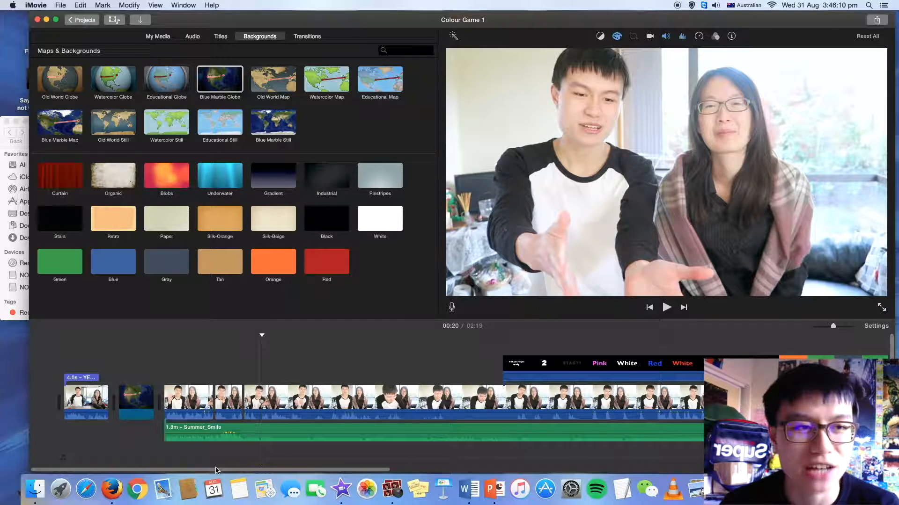
left_click_drag(216, 472, 95, 460)
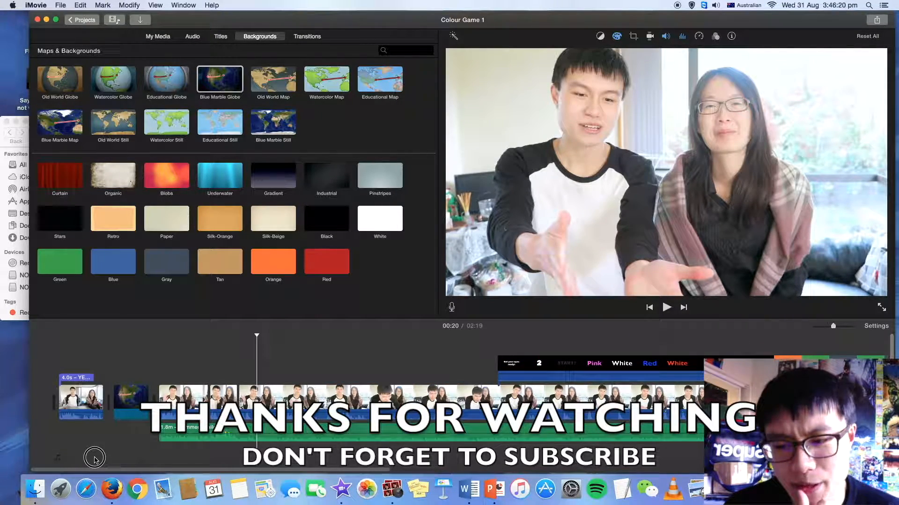